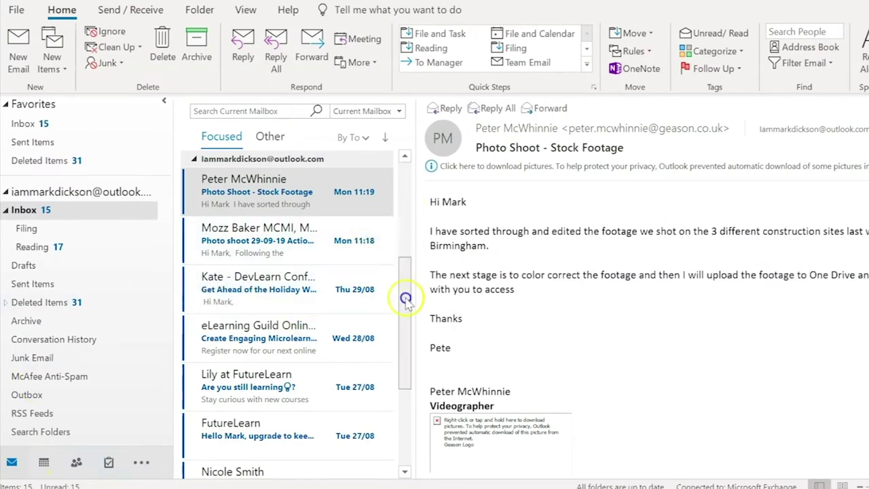
# - Scroll the Inbox list to bring the new Data, Product, Photoshoot and T&L Project subfolders into view
pyautogui.moveTo(405, 299); pyautogui.dragTo(407, 194)
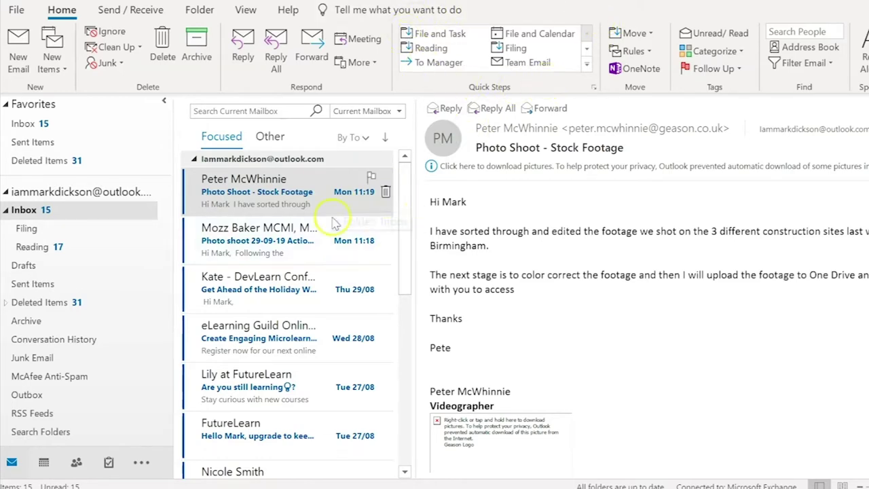
pyautogui.moveTo(403, 195)
pyautogui.mouseDown()
pyautogui.moveTo(394, 368)
pyautogui.moveTo(396, 188)
pyautogui.mouseUp()
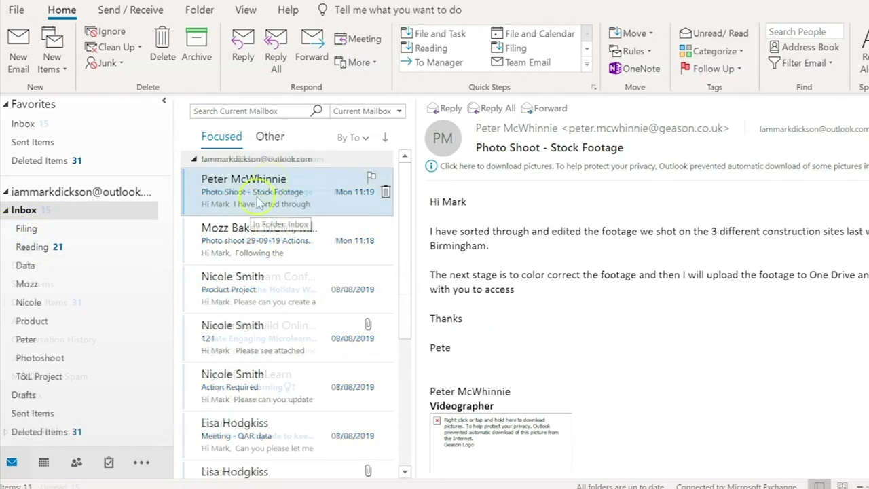
# - Open the Photo Shoot email, then drag the Photo Shoot, Actions and Product Project emails toward the folders
pyautogui.click(269, 197)
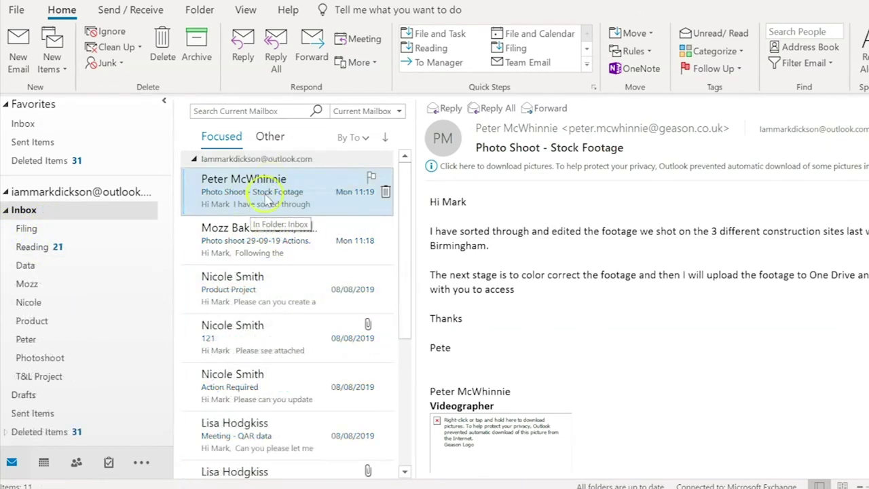
pyautogui.scroll(-2, 269, 198)
pyautogui.scroll(2, 269, 198)
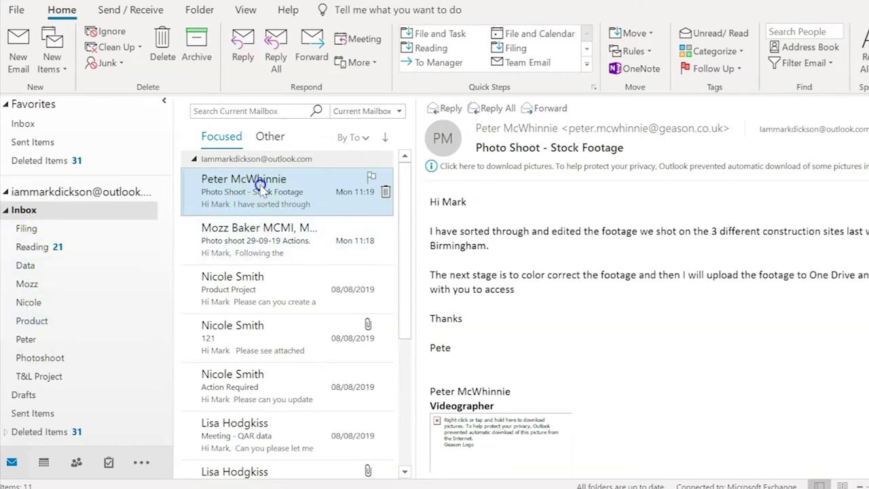
pyautogui.moveTo(263, 193)
pyautogui.mouseDown()
pyautogui.moveTo(127, 265)
pyautogui.moveTo(74, 334)
pyautogui.moveTo(77, 287)
pyautogui.moveTo(248, 195)
pyautogui.mouseUp()
pyautogui.moveTo(232, 264); pyautogui.dragTo(235, 236)
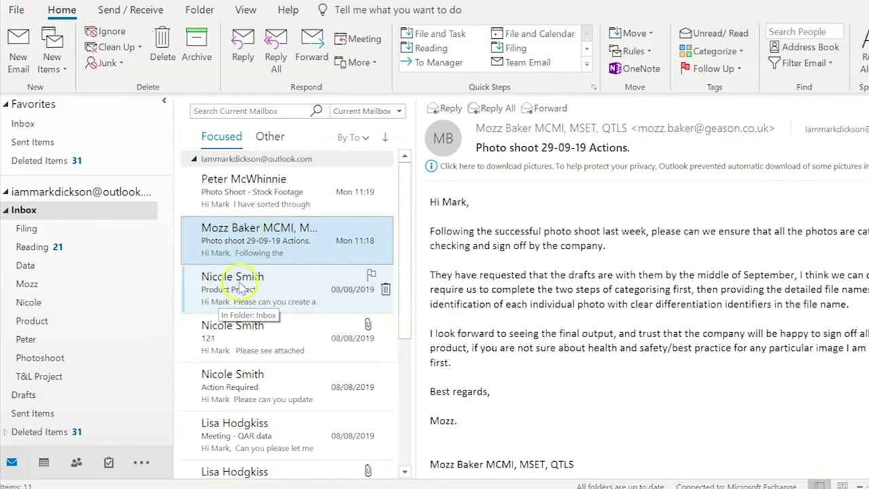
pyautogui.moveTo(243, 278); pyautogui.dragTo(37, 319)
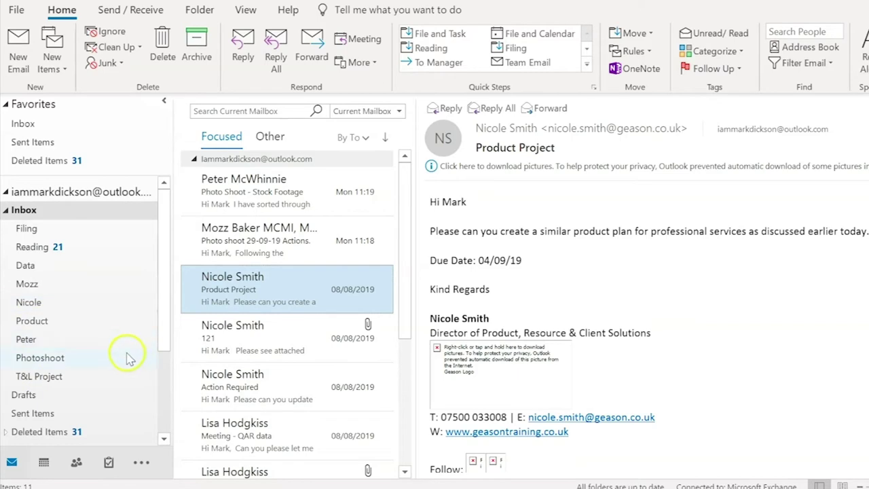
# - Delete the empty Data folder from its right-click menu and confirm moving it to Deleted Items
pyautogui.click(27, 266)
pyautogui.rightClick(28, 266)
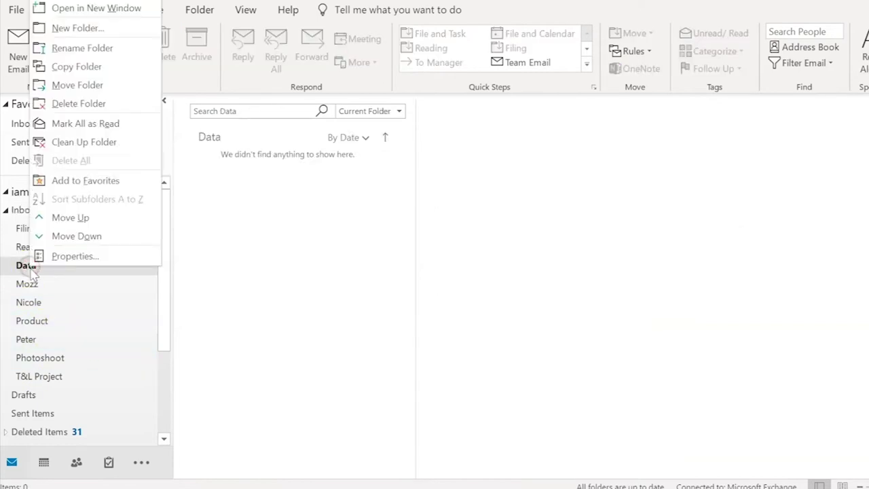
pyautogui.click(62, 107)
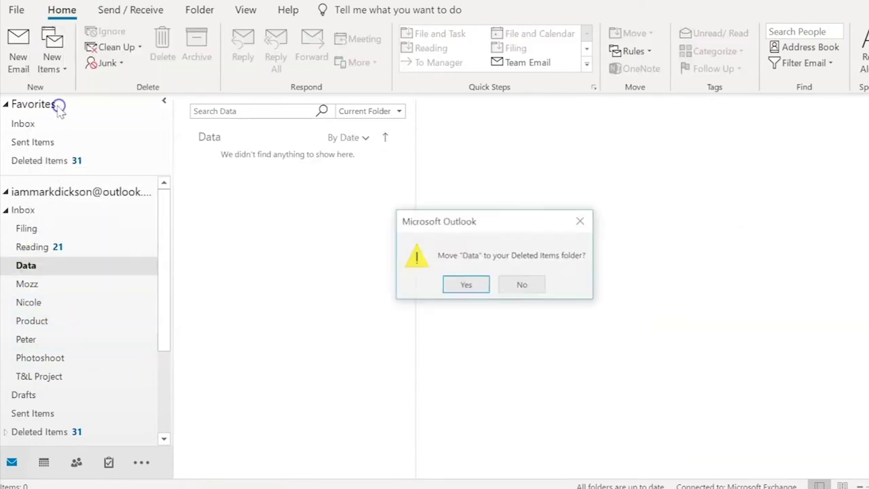
pyautogui.click(455, 283)
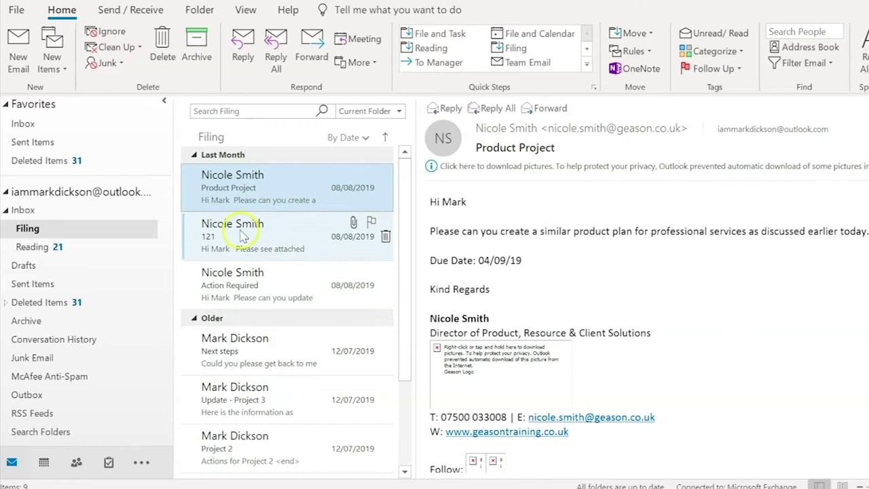
# - Search Filing with a From filter for the Product Project sender and open the Product Project result
pyautogui.scroll(-1, 243, 234)
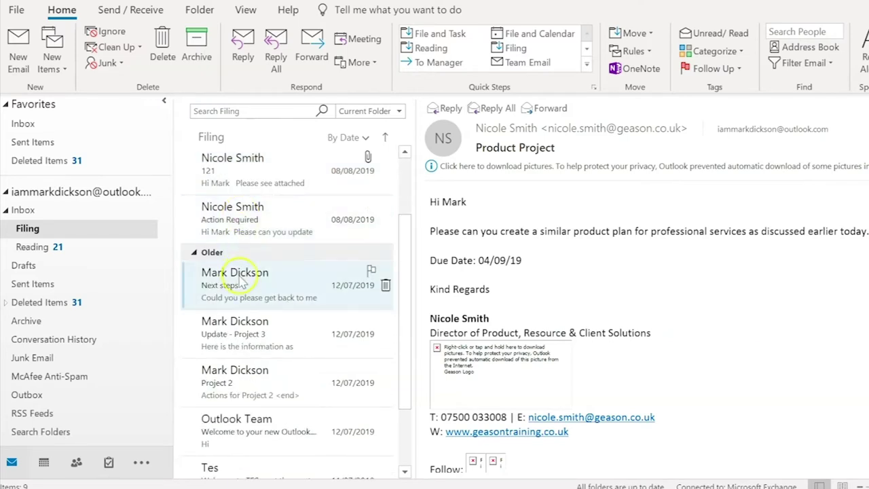
pyautogui.scroll(1, 247, 272)
pyautogui.scroll(-2, 224, 219)
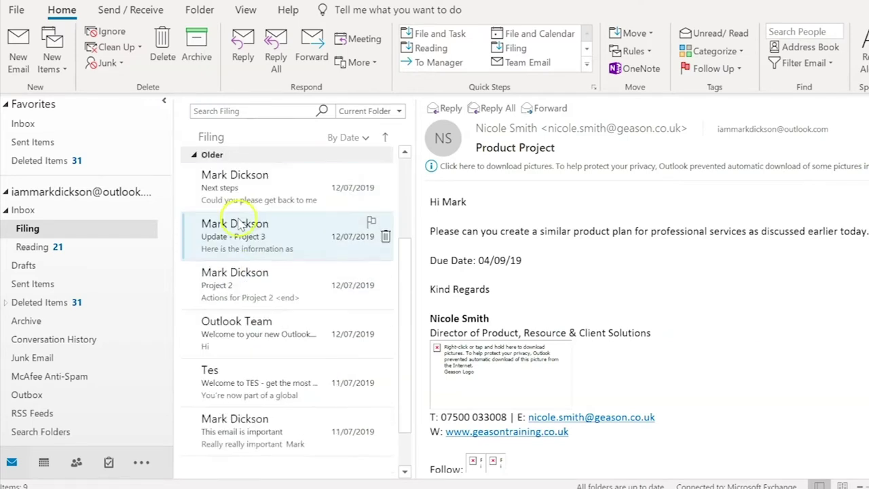
pyautogui.scroll(3, 239, 223)
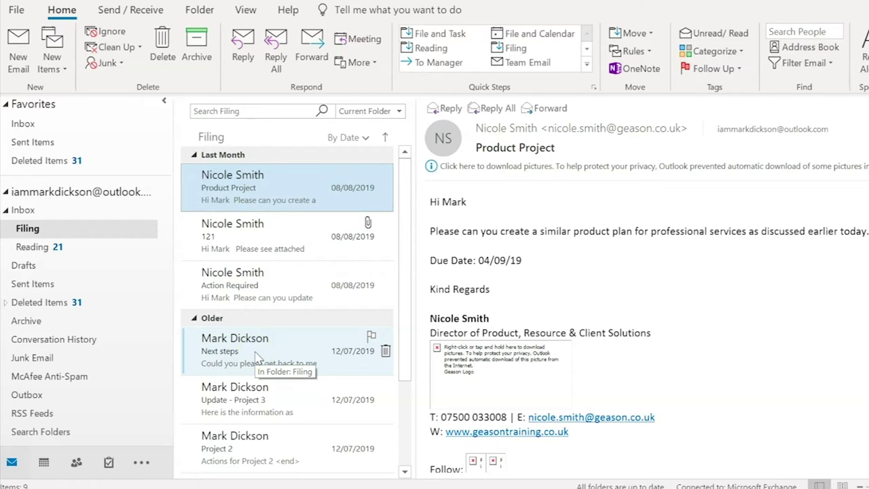
pyautogui.click(224, 112)
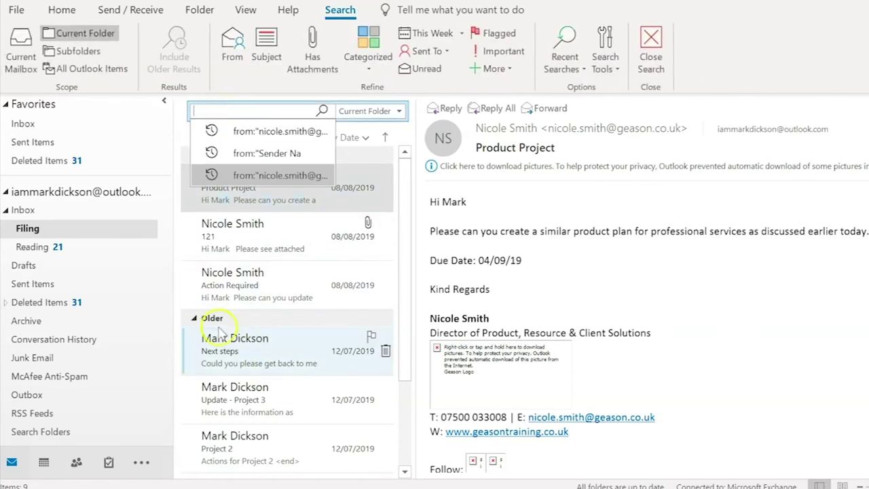
pyautogui.click(232, 42)
pyautogui.write('nic')
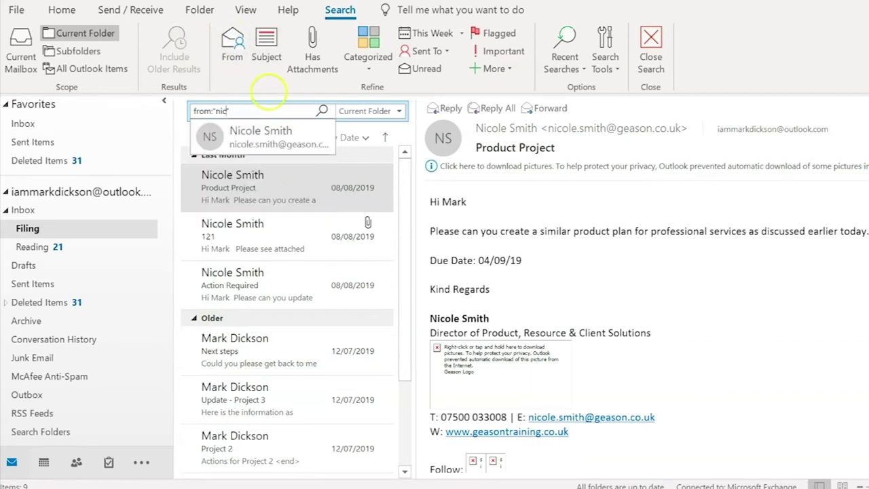
pyautogui.write('ole')
pyautogui.click(294, 137)
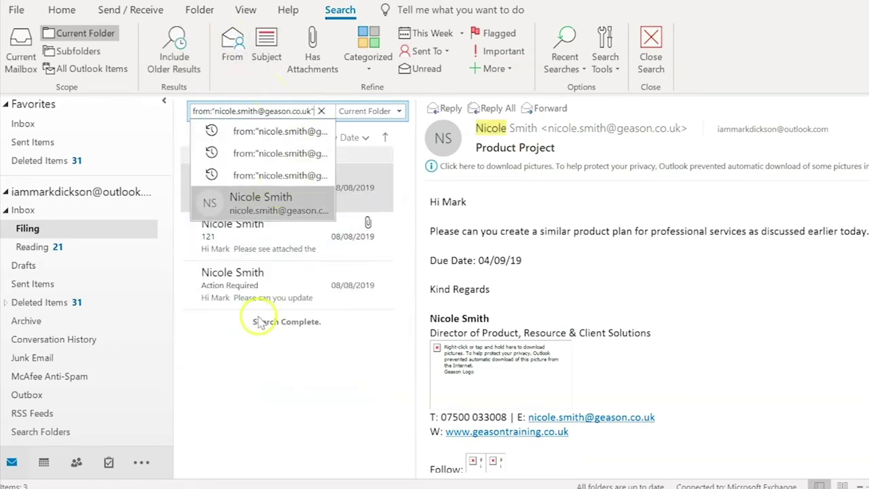
pyautogui.click(369, 387)
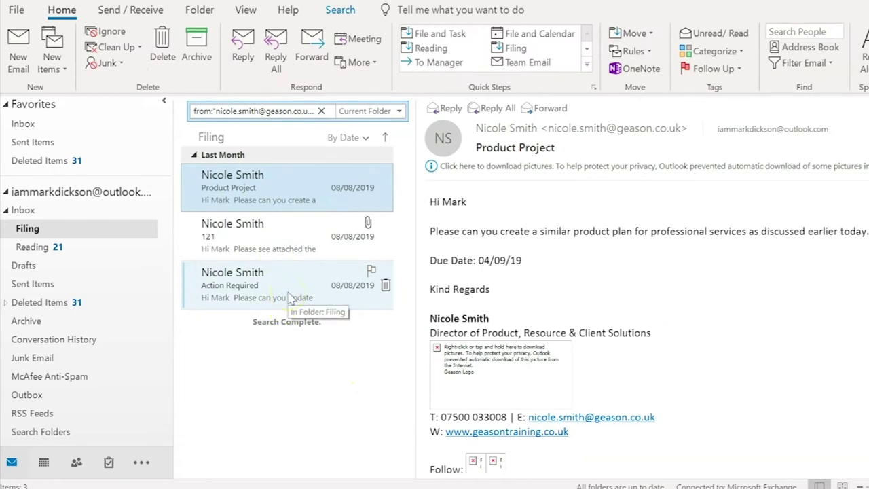
pyautogui.click(312, 348)
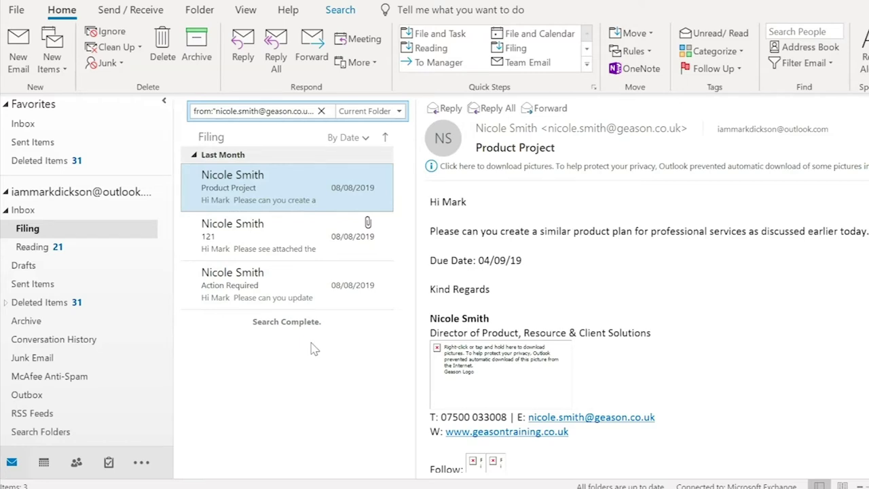
# - Add the Has Attachments filter to the sender search and open the single 121 email
pyautogui.click(275, 111)
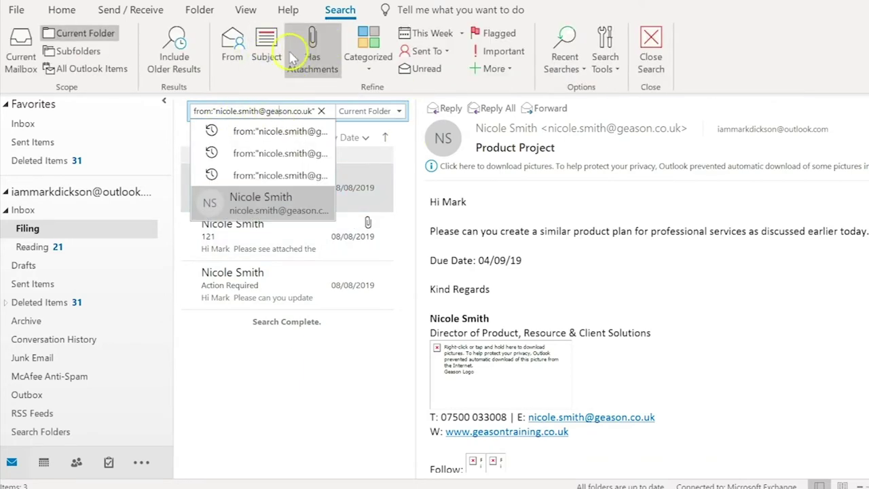
pyautogui.click(328, 46)
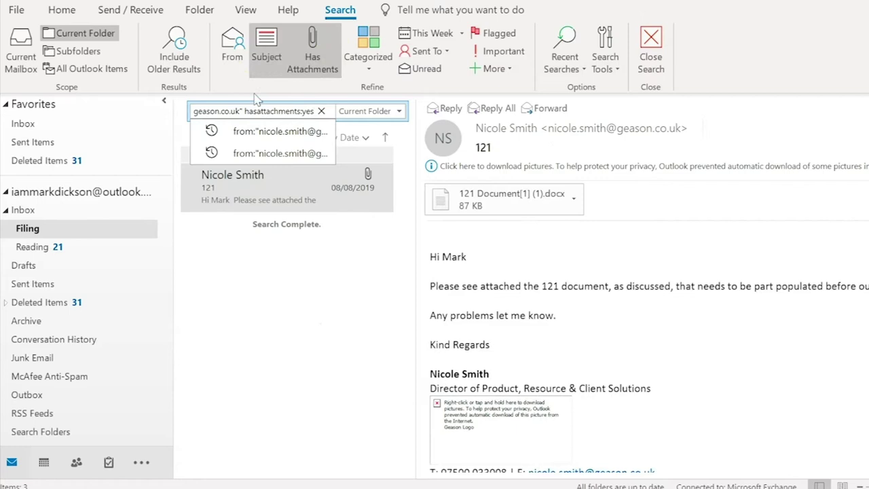
pyautogui.click(207, 188)
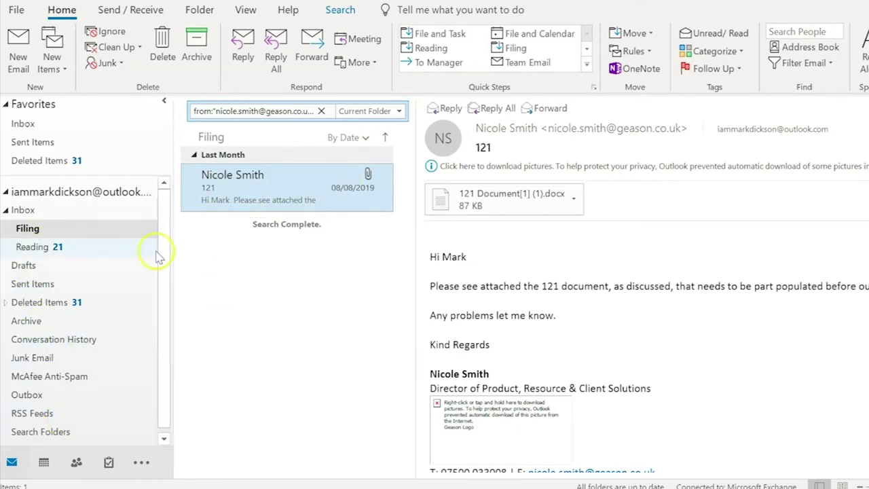
# - Return to the Inbox and read the Photo Shoot, Actions, Meeting - QAR data and Post observation emails
pyautogui.click(23, 212)
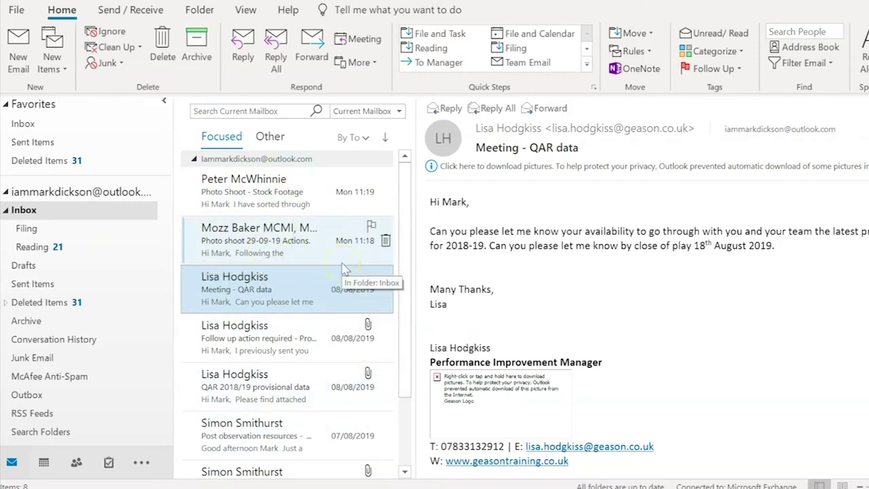
pyautogui.click(233, 194)
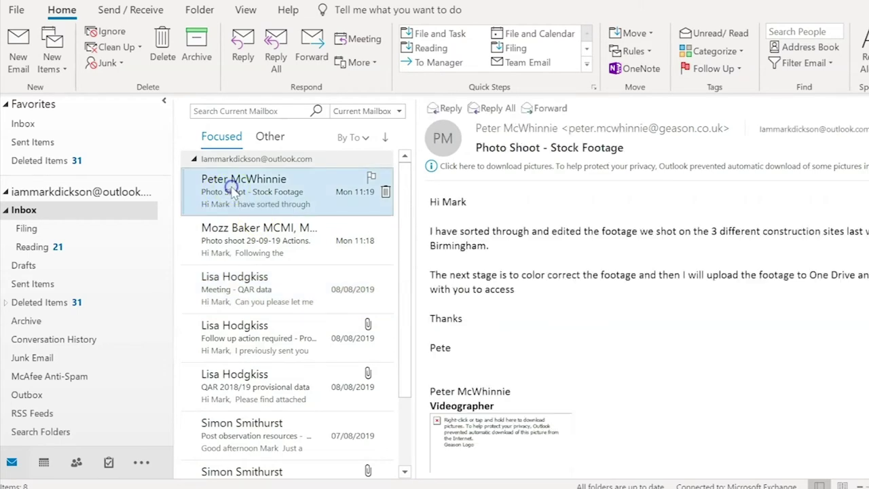
pyautogui.click(231, 242)
pyautogui.click(250, 200)
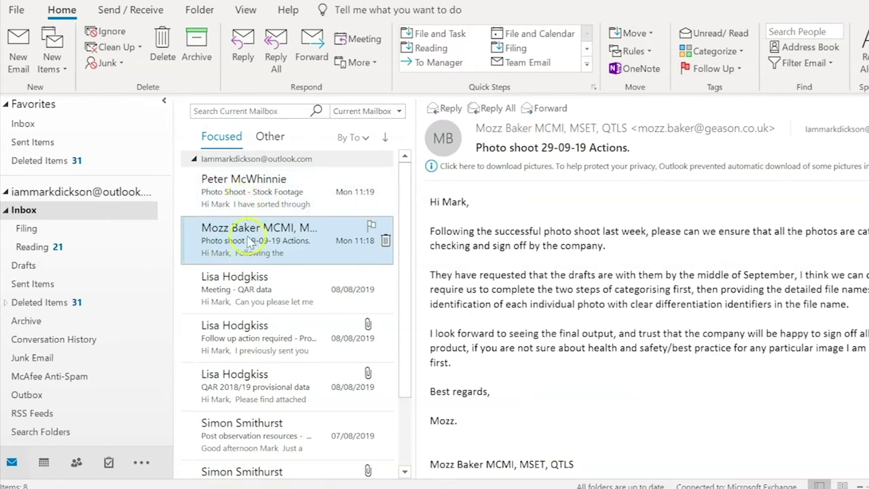
pyautogui.click(241, 287)
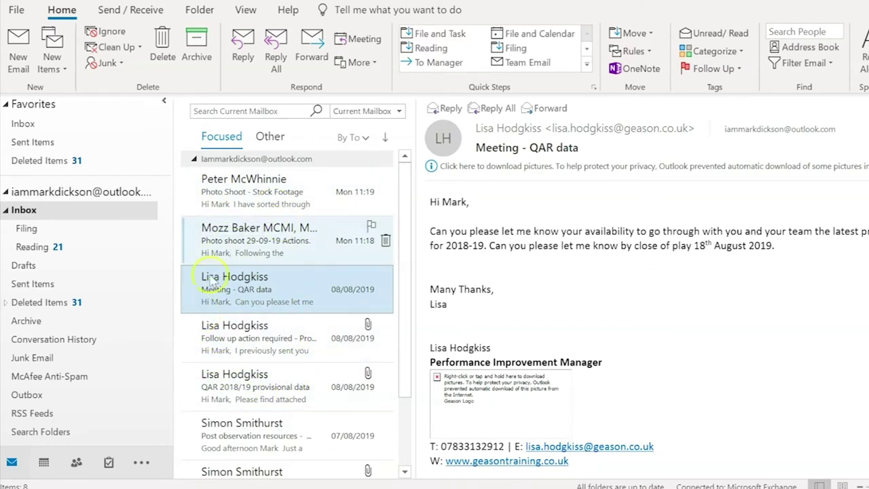
pyautogui.click(223, 424)
pyautogui.scroll(-3, 223, 413)
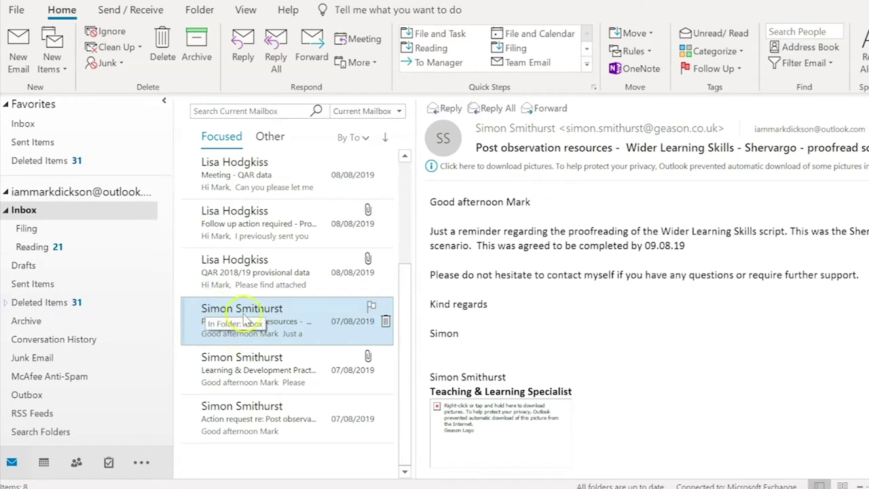
# - Move the 121 email from the Filing folder into the Inbox
pyautogui.click(39, 229)
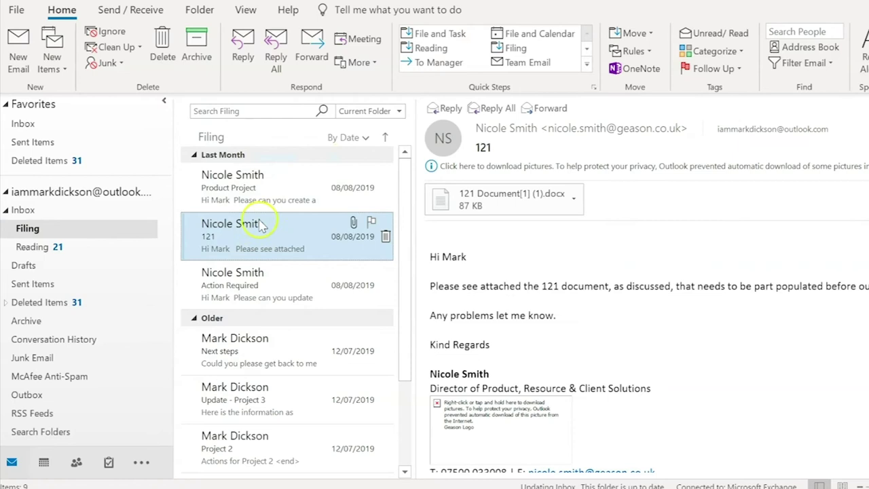
pyautogui.click(23, 210)
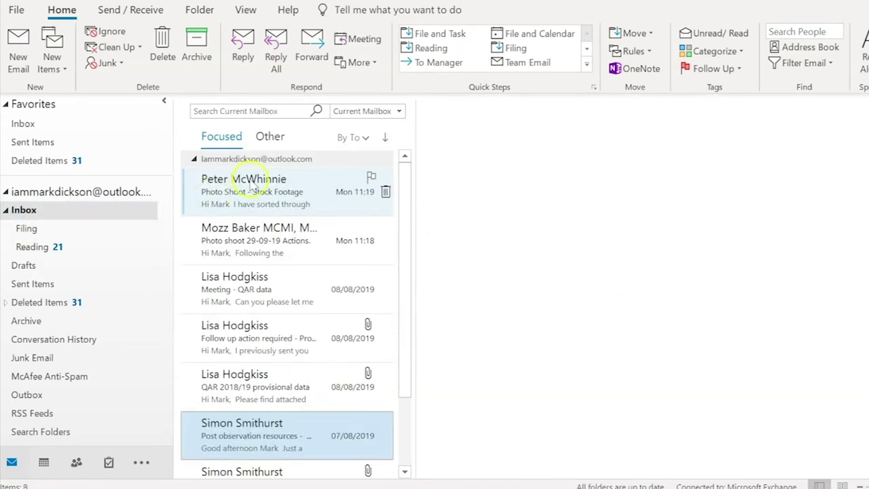
pyautogui.click(30, 229)
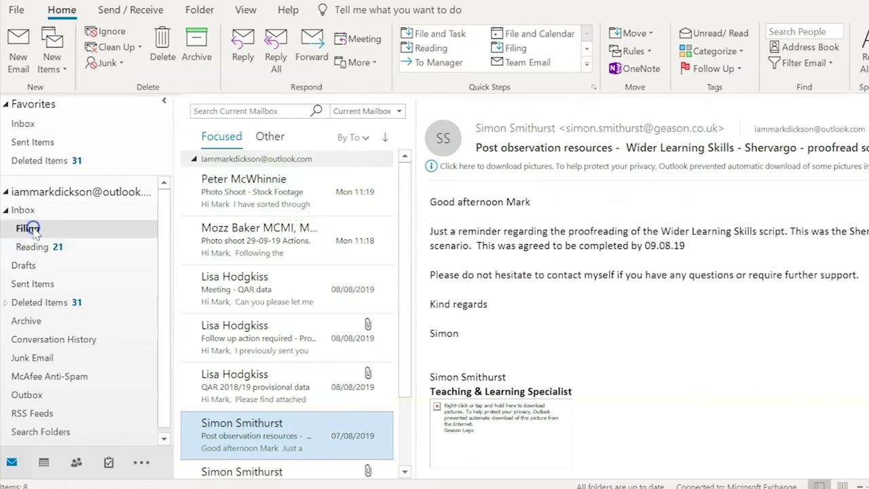
pyautogui.moveTo(227, 240); pyautogui.dragTo(45, 210)
pyautogui.click(28, 210)
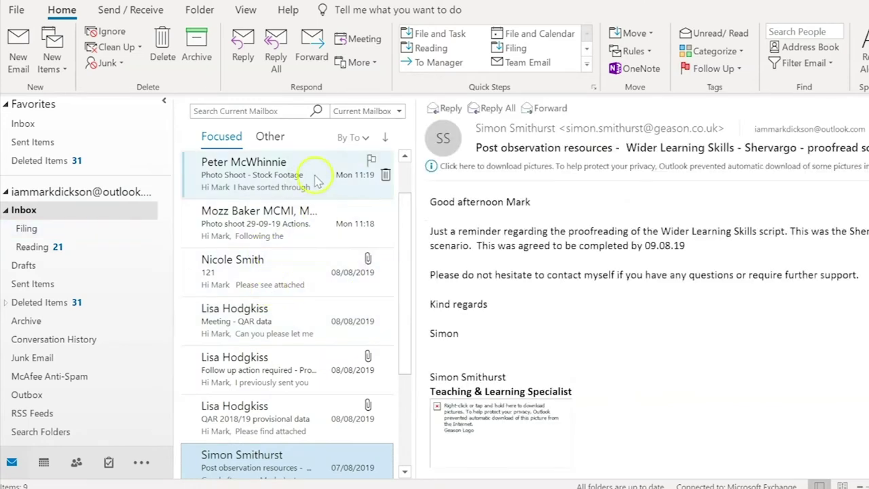
# - Read the Photo Shoot, Actions and 121 emails now in the Inbox
pyautogui.click(238, 171)
pyautogui.click(235, 216)
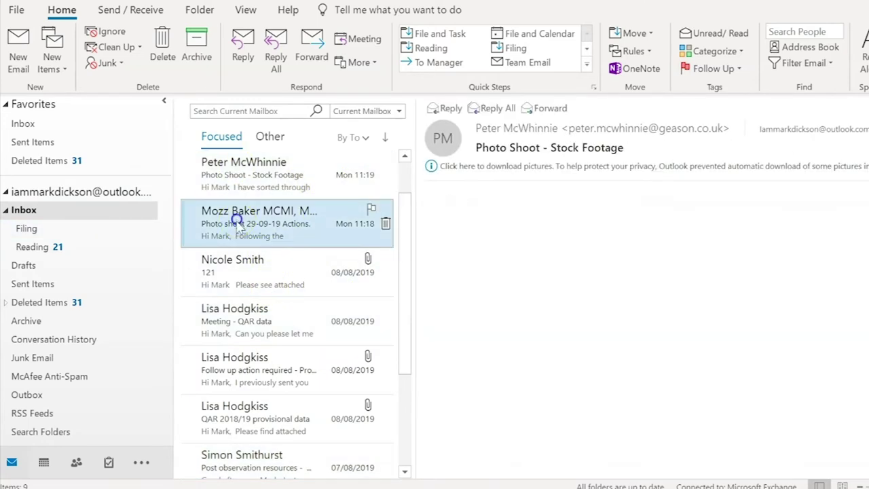
pyautogui.click(237, 265)
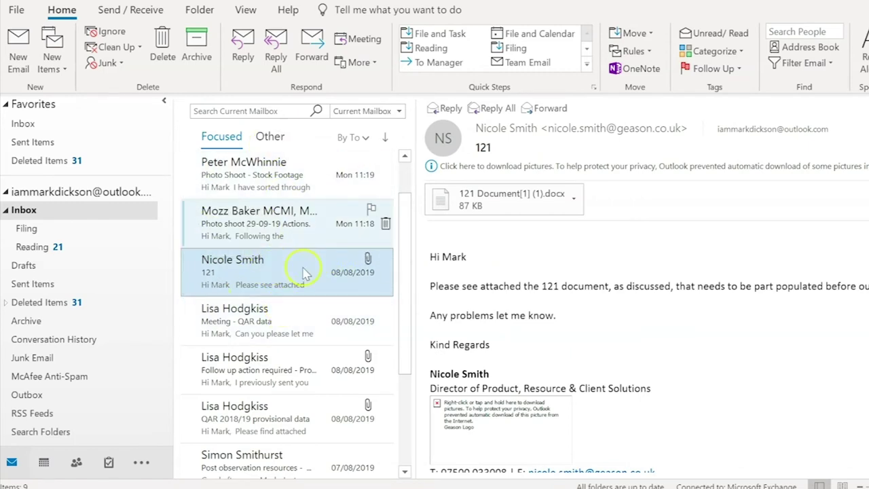
pyautogui.click(263, 173)
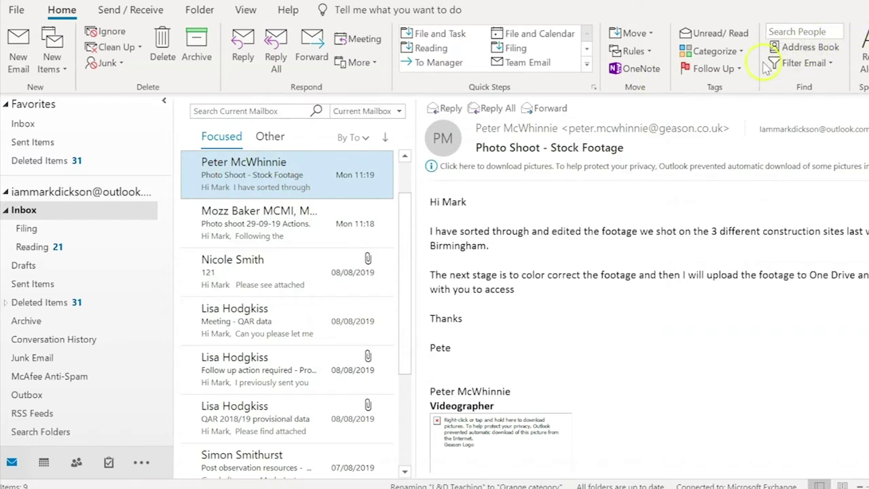
# - Open the colour categories manager and rename the red category to Critical Action
pyautogui.click(745, 53)
pyautogui.click(720, 175)
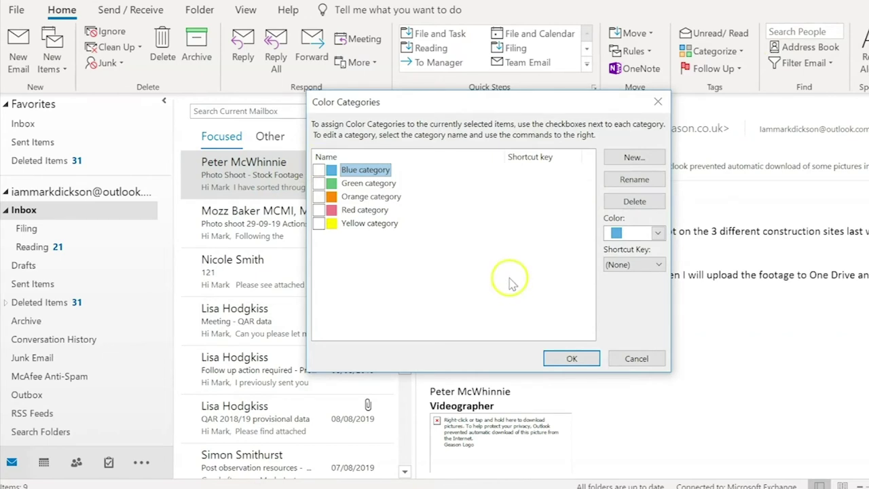
pyautogui.click(365, 211)
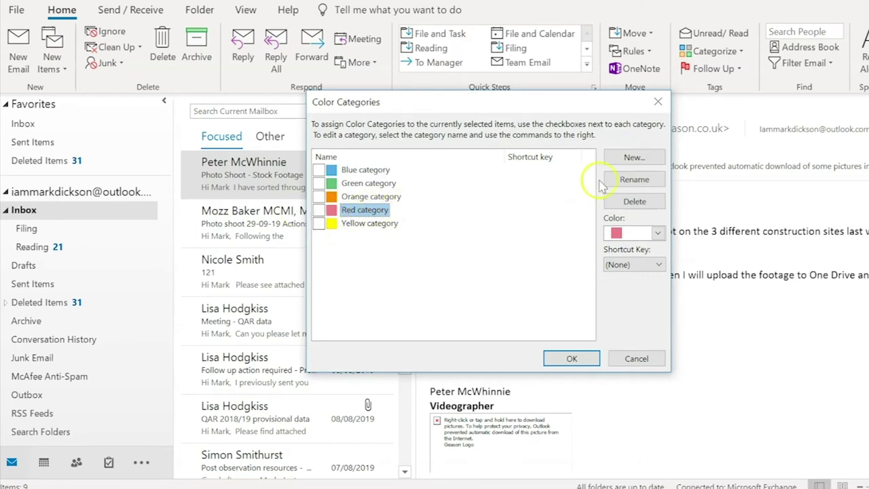
pyautogui.click(636, 181)
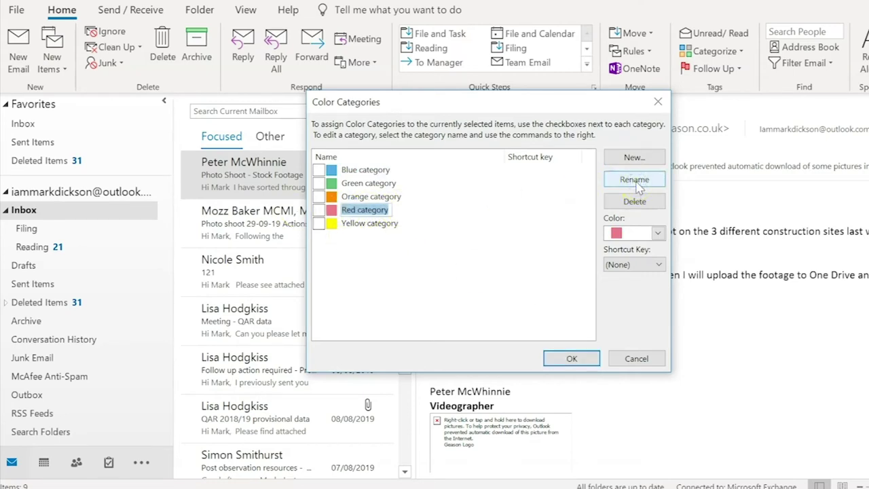
pyautogui.write('Critical Action')
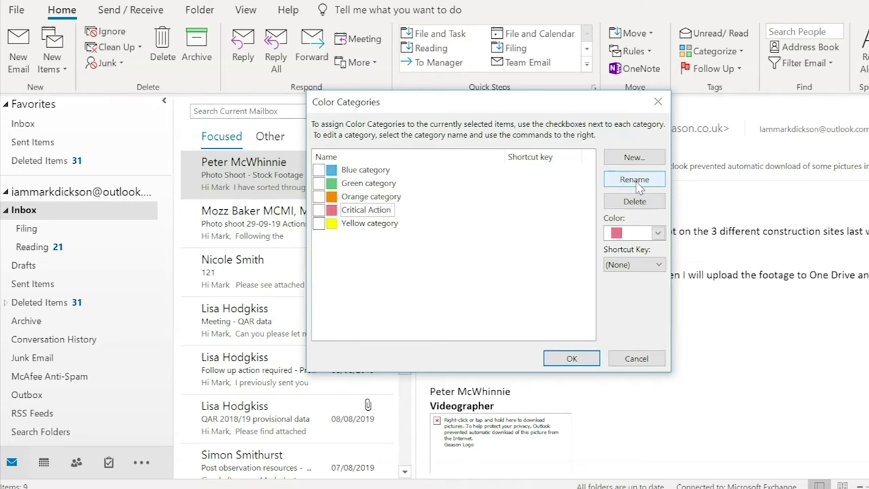
pyautogui.click(452, 247)
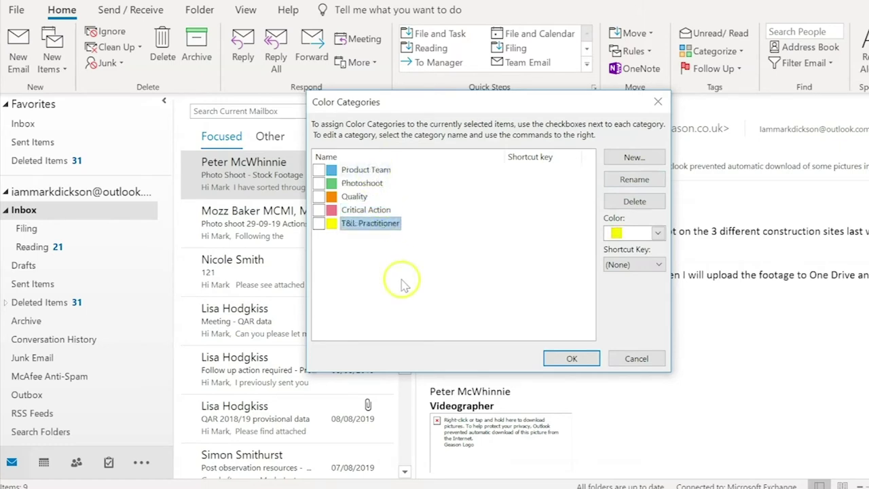
# - Create a new grey category named Data and save the category changes
pyautogui.click(639, 158)
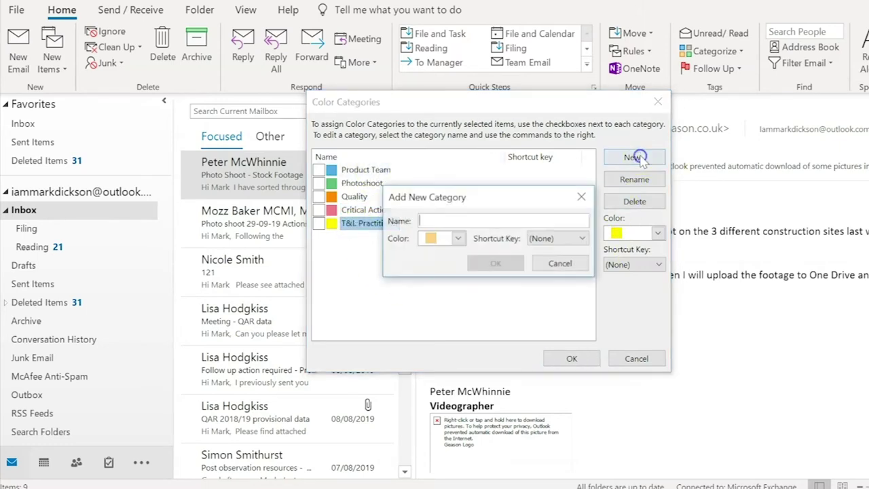
pyautogui.write('Data')
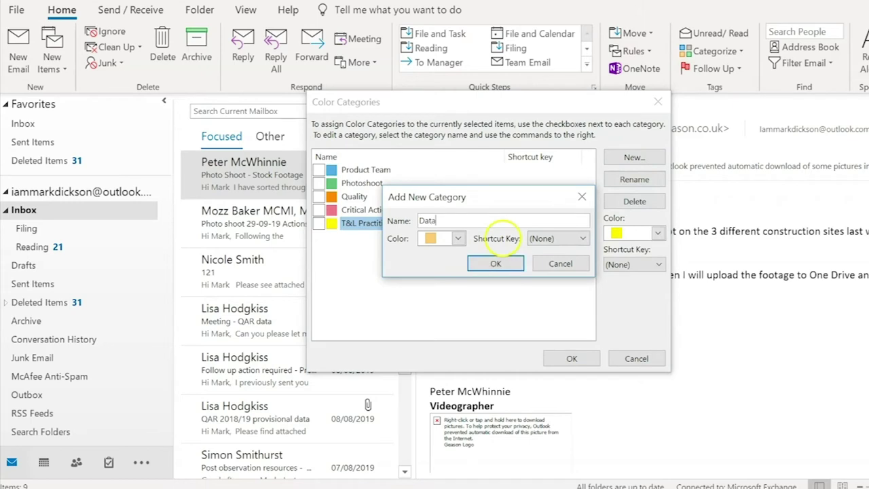
pyautogui.click(457, 239)
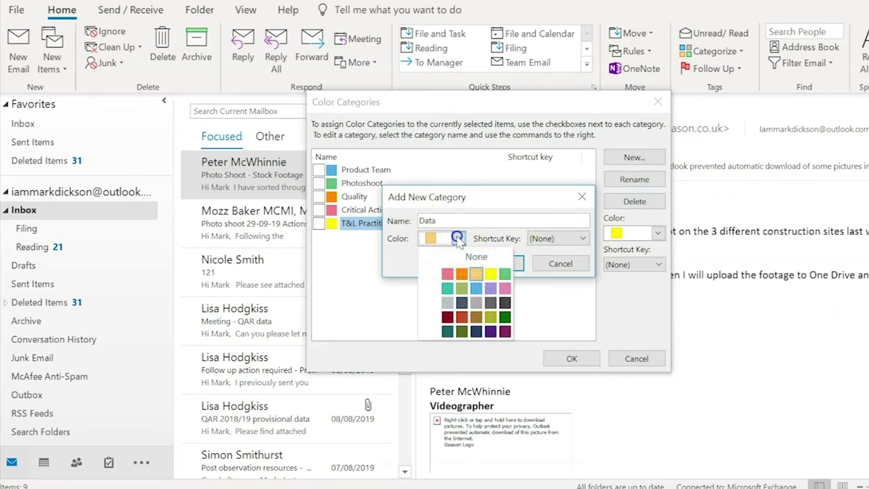
pyautogui.click(449, 301)
pyautogui.click(495, 263)
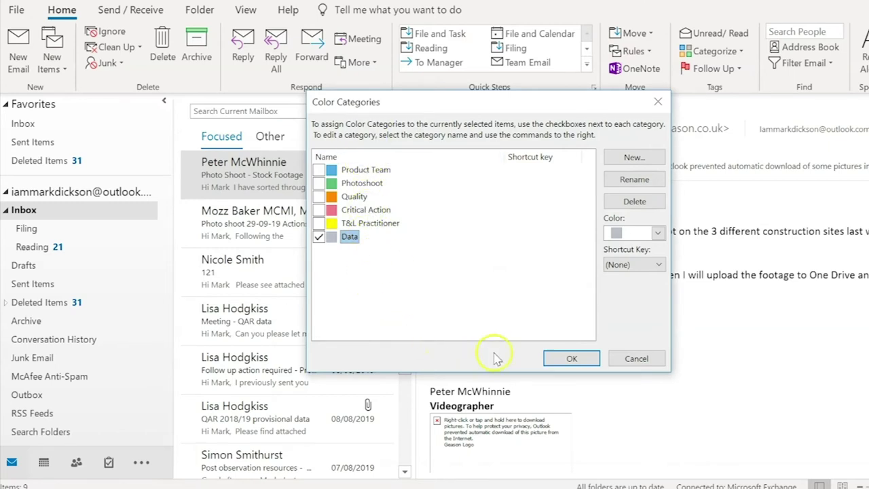
pyautogui.click(573, 360)
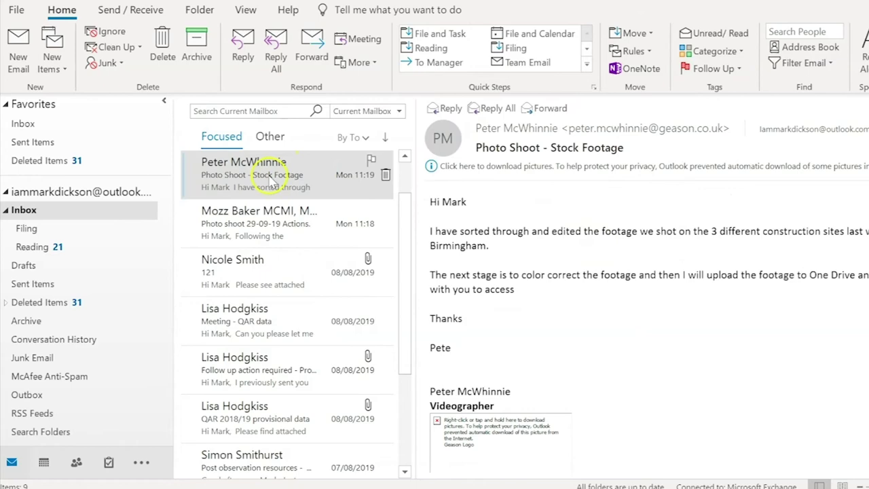
# - Tag the top three emails with the Product Team category
pyautogui.click(277, 220)
pyautogui.click(252, 268)
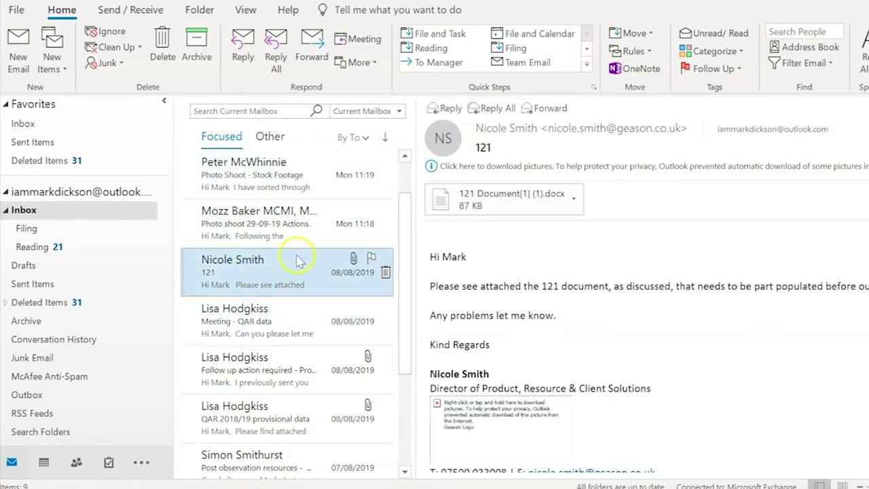
pyautogui.keyDown('shift'); pyautogui.click(273, 174); pyautogui.keyUp('shift')
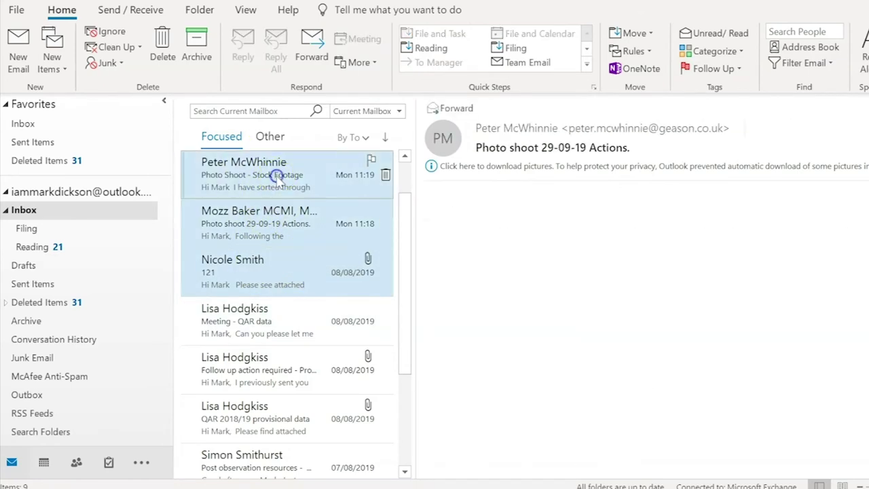
pyautogui.click(714, 51)
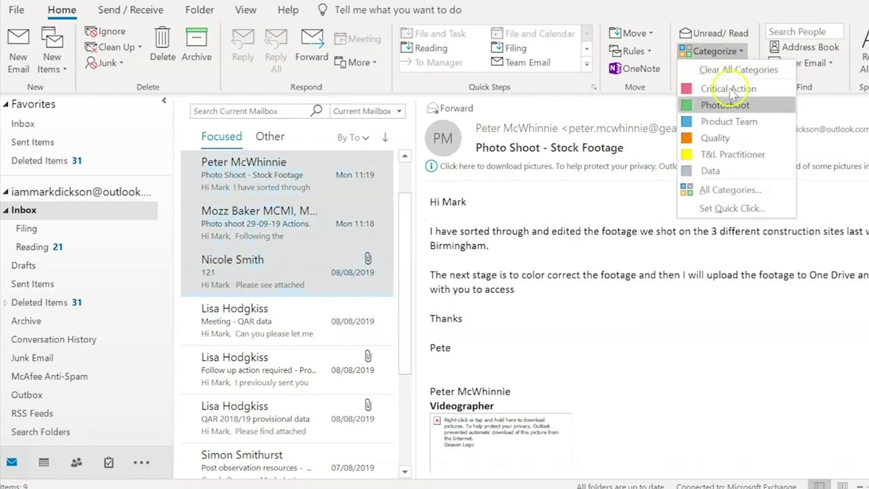
pyautogui.click(729, 122)
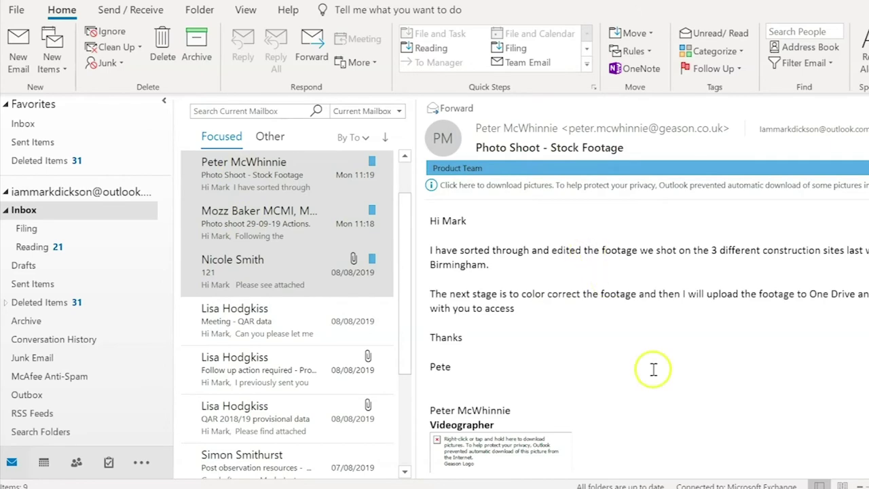
# - Add the Photoshoot category to the Stock Footage and 29-09-19 Actions emails
pyautogui.click(237, 167)
pyautogui.click(249, 229)
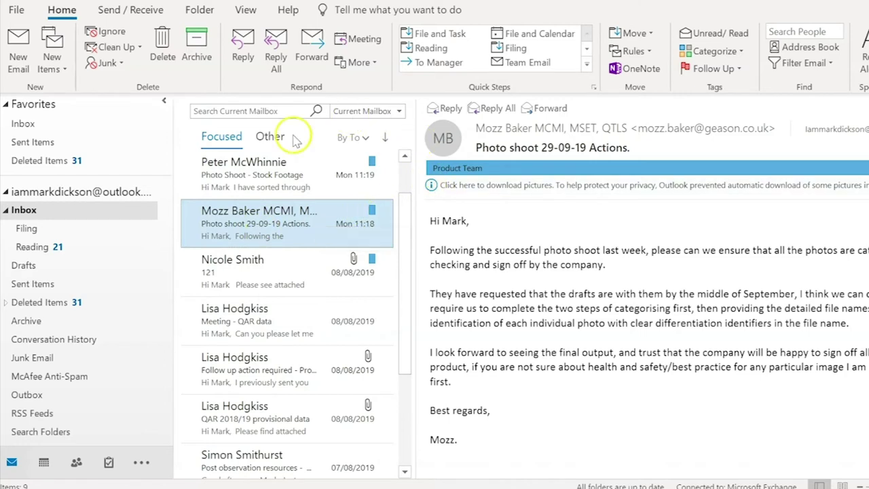
pyautogui.keyDown('ctrl'); pyautogui.click(268, 169); pyautogui.keyUp('ctrl')
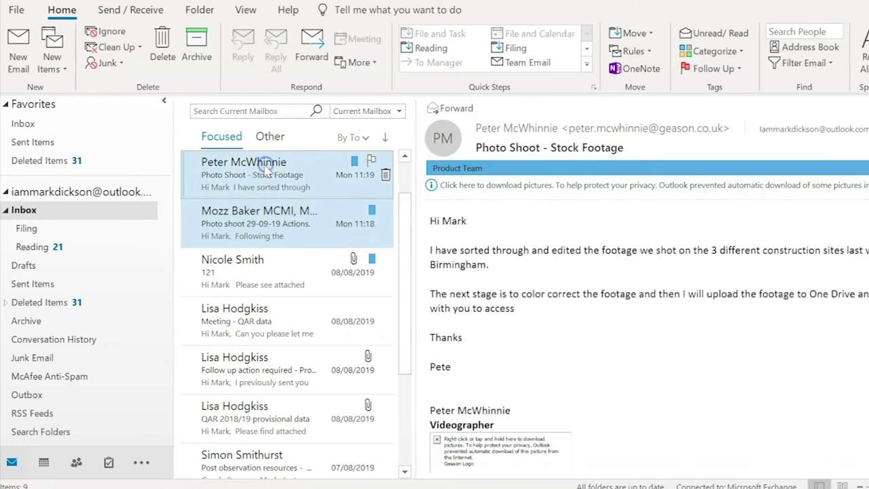
pyautogui.click(713, 51)
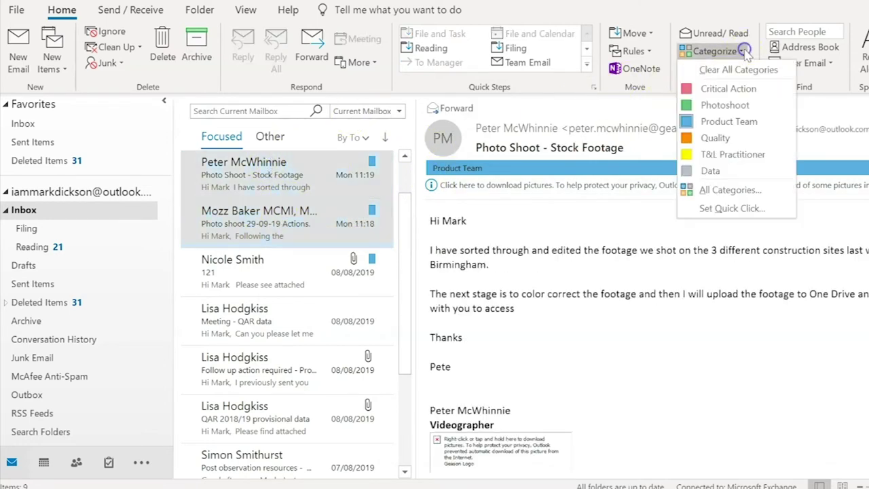
pyautogui.click(725, 105)
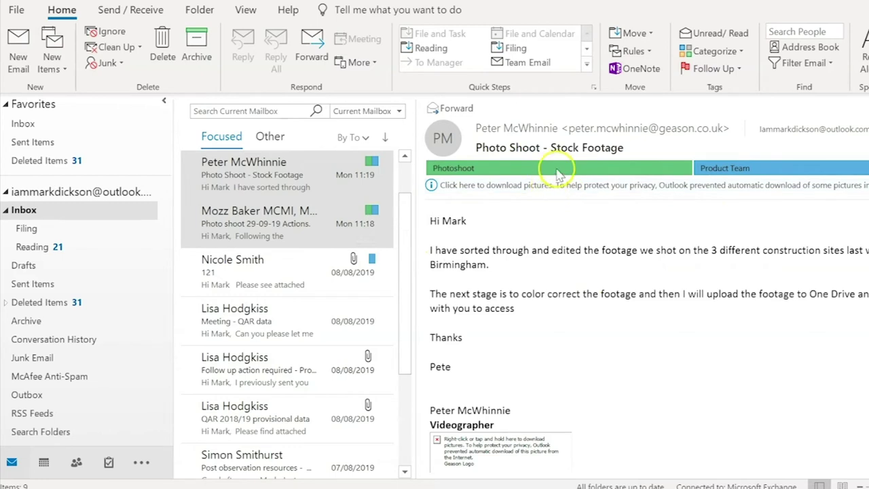
# - Mark the 121 email with the red Critical Action category
pyautogui.click(237, 278)
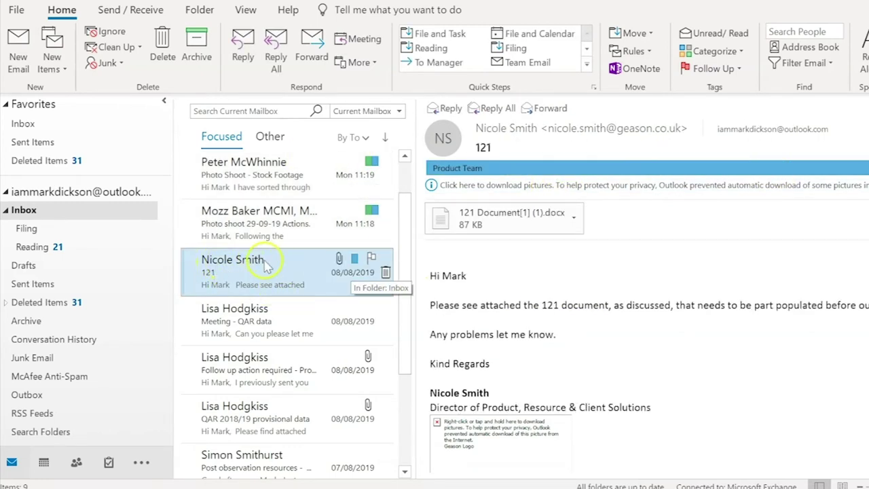
pyautogui.click(743, 51)
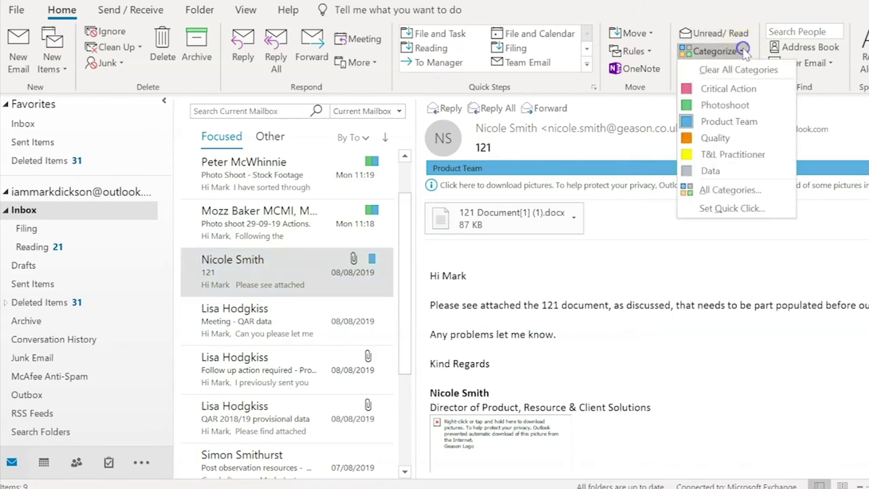
pyautogui.click(740, 93)
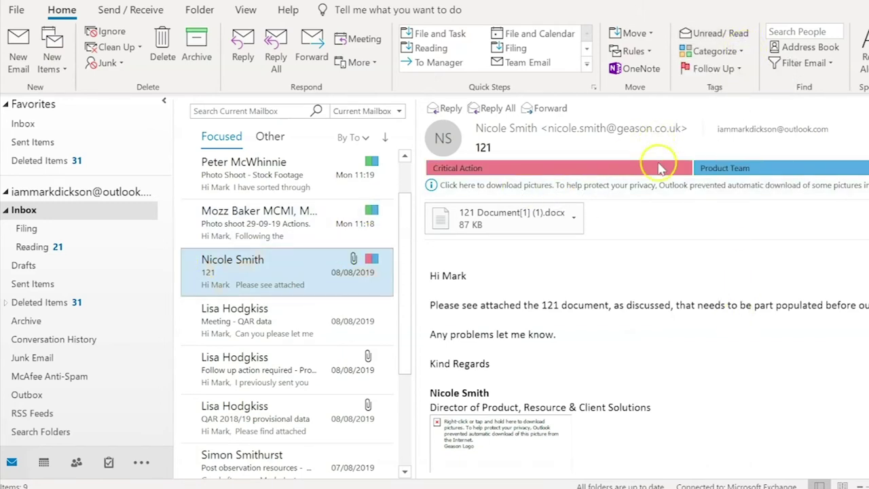
# - Give the three QAR messages, through QAR 2018/19 provisional data, the Data category
pyautogui.scroll(-2, 226, 287)
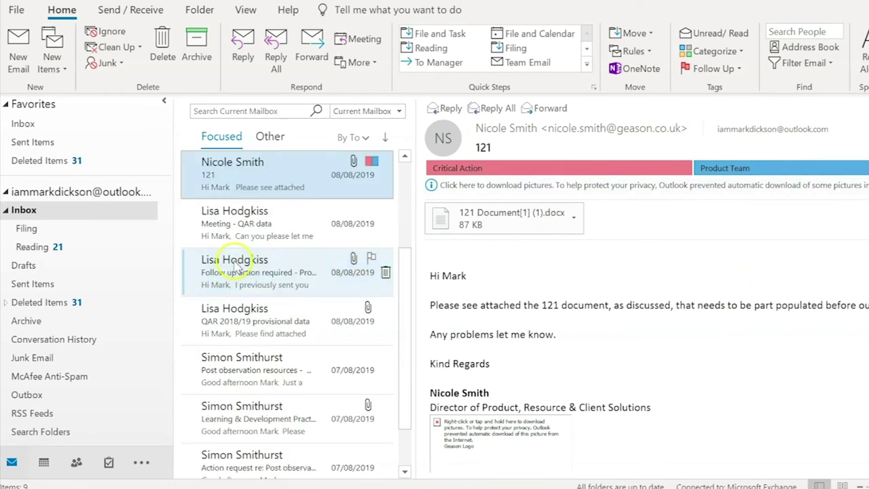
pyautogui.click(231, 231)
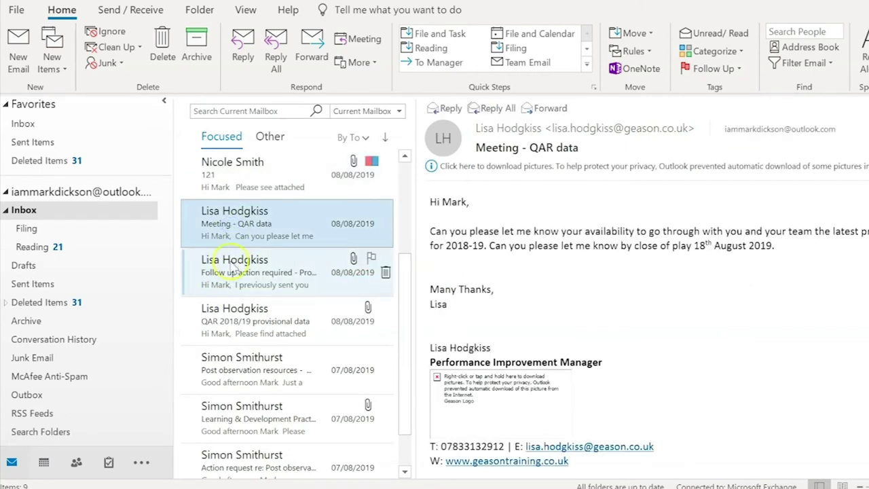
pyautogui.keyDown('shift'); pyautogui.click(230, 312); pyautogui.keyUp('shift')
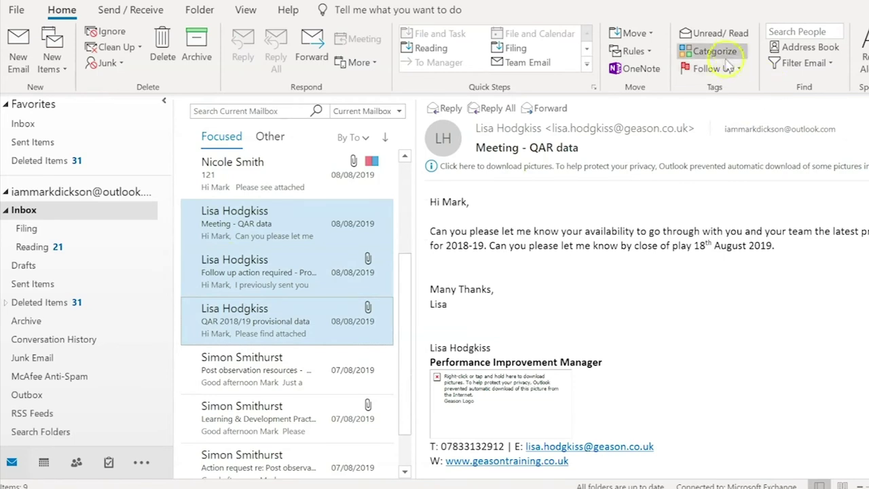
pyautogui.click(745, 53)
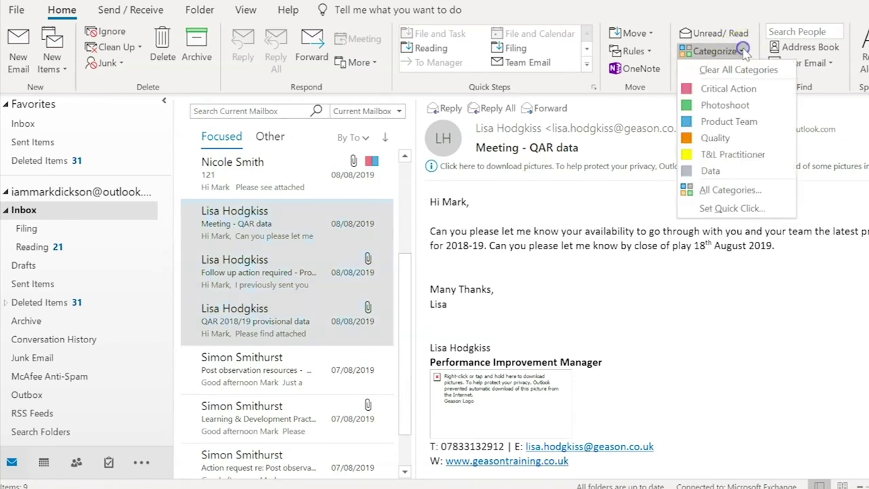
pyautogui.click(712, 168)
# - Tag the three post-observation emails with both the Quality and T&L Practitioner categories
pyautogui.click(221, 363)
pyautogui.scroll(-1, 225, 343)
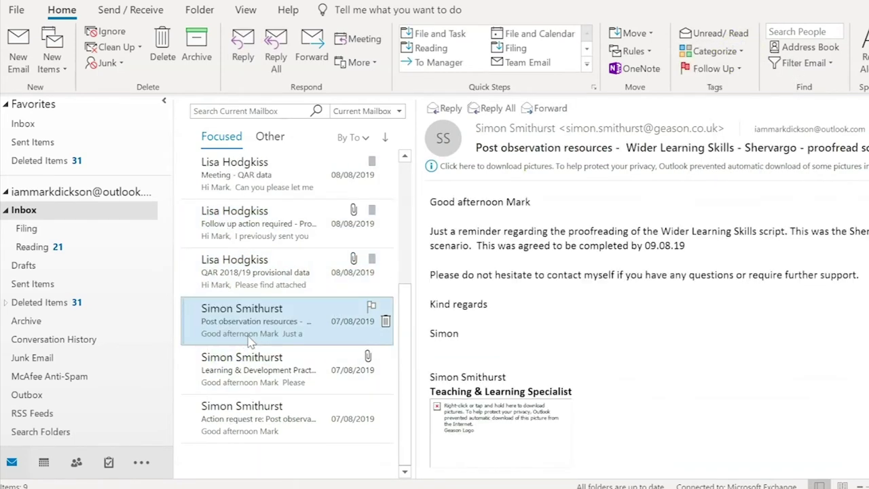
pyautogui.keyDown('shift'); pyautogui.click(253, 411); pyautogui.keyUp('shift')
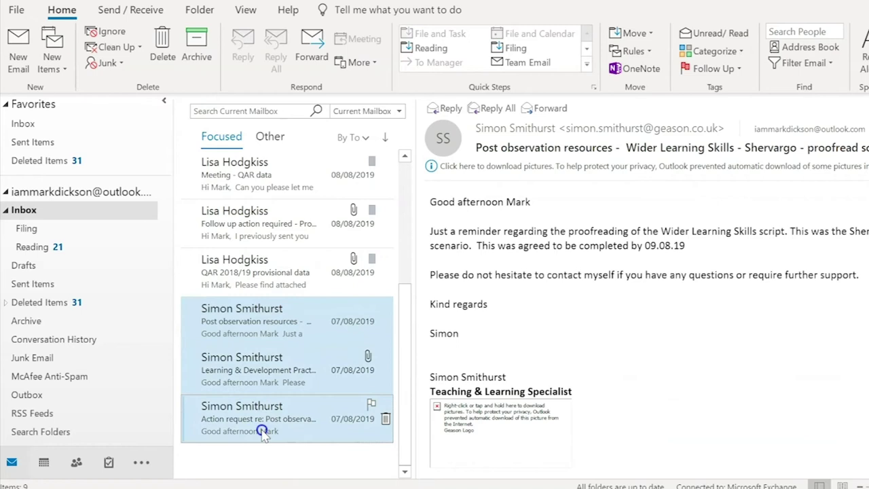
pyautogui.click(741, 53)
pyautogui.click(734, 138)
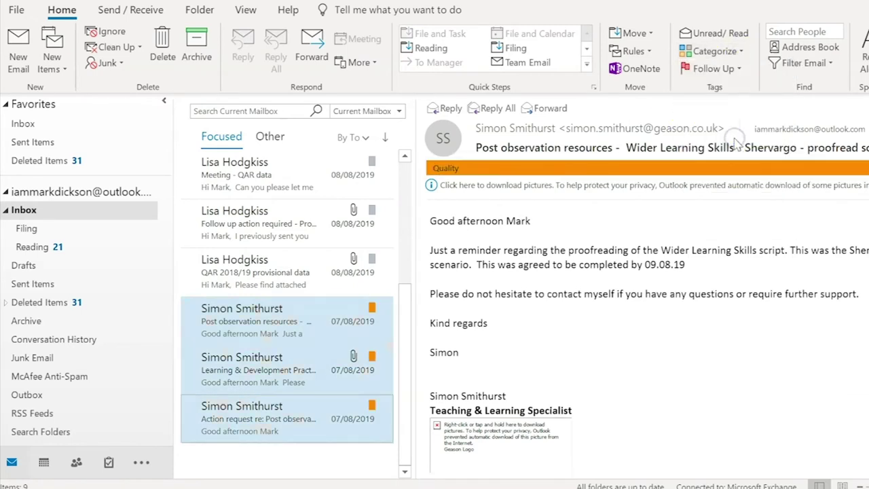
pyautogui.click(744, 52)
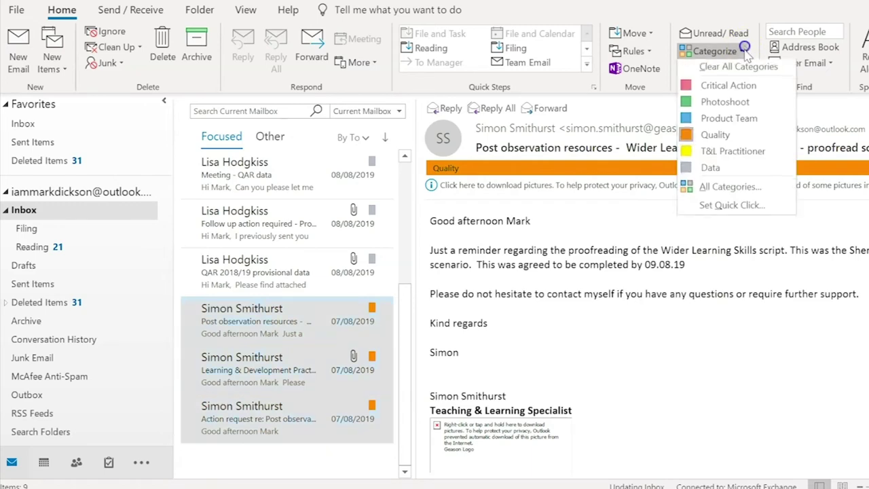
pyautogui.click(758, 157)
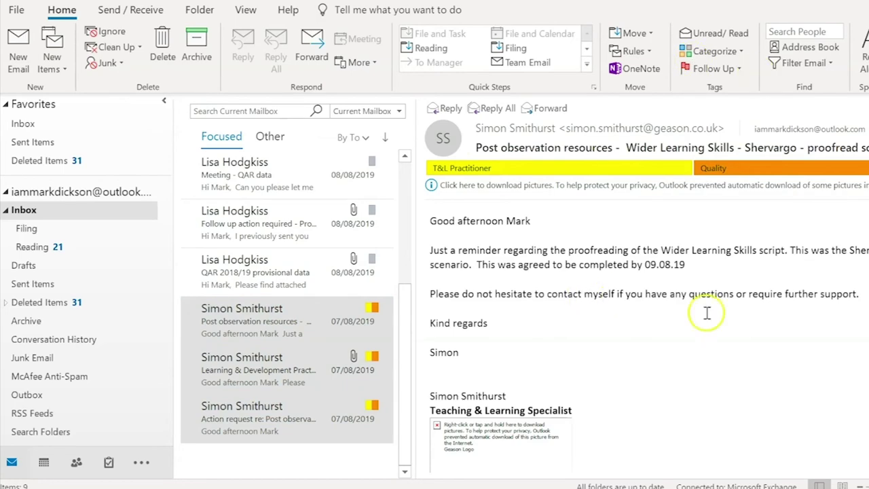
pyautogui.click(343, 460)
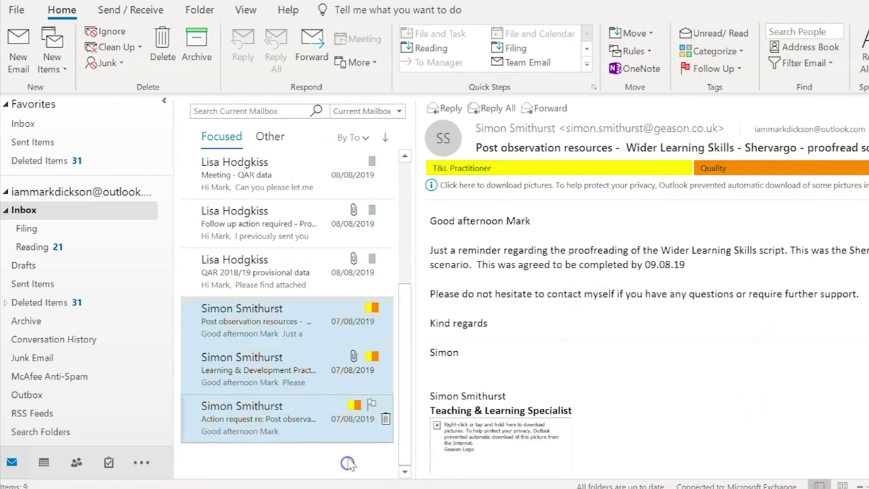
# - File every Inbox message with the Filing quick step, then view the 17 items in Filing
pyautogui.click(305, 437)
pyautogui.scroll(3, 298, 407)
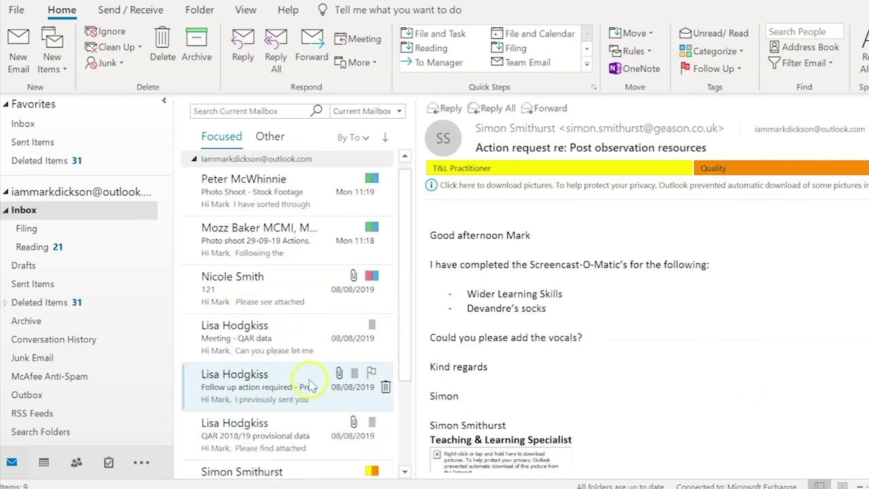
pyautogui.keyDown('shift'); pyautogui.click(277, 196); pyautogui.keyUp('shift')
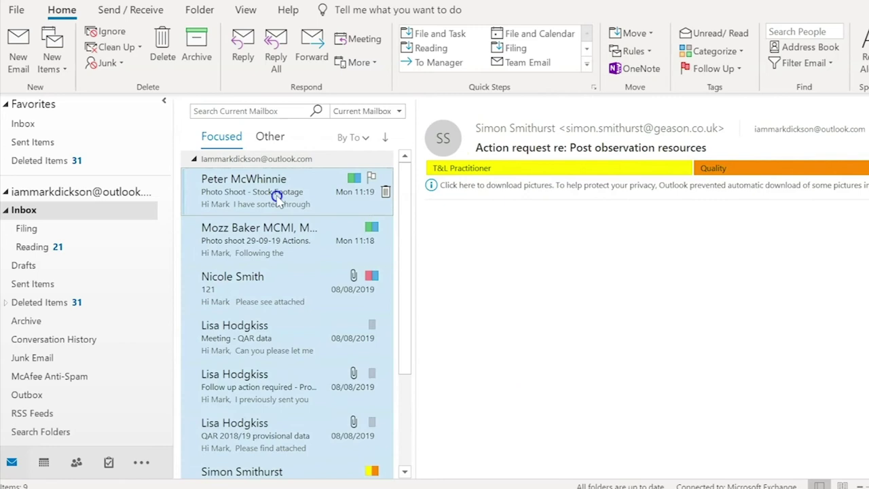
pyautogui.click(515, 48)
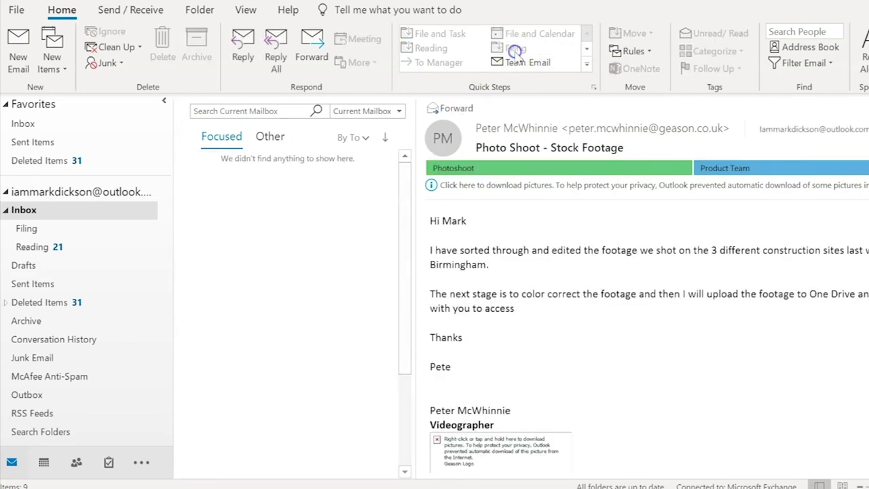
pyautogui.click(27, 230)
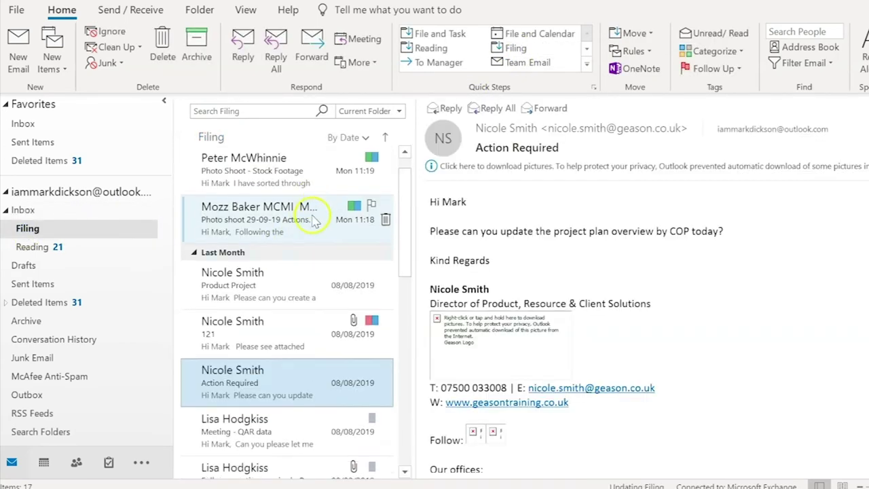
pyautogui.scroll(-6, 313, 221)
pyautogui.scroll(6, 313, 221)
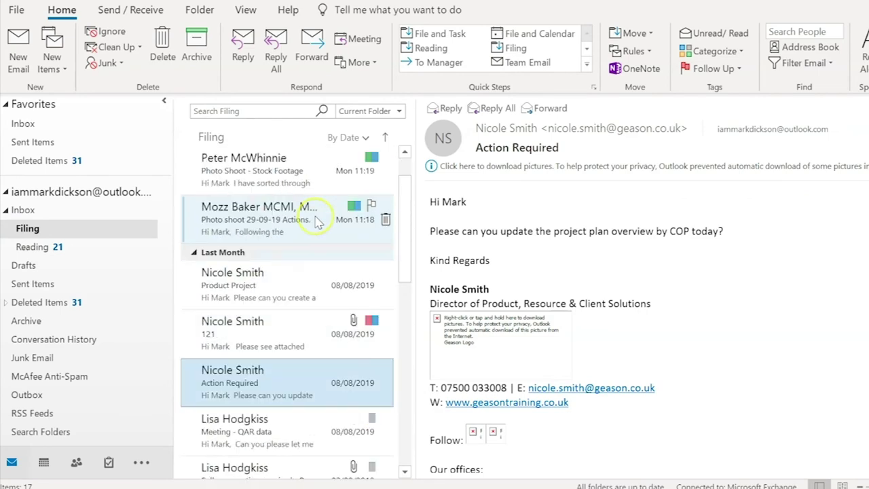
pyautogui.scroll(1, 316, 223)
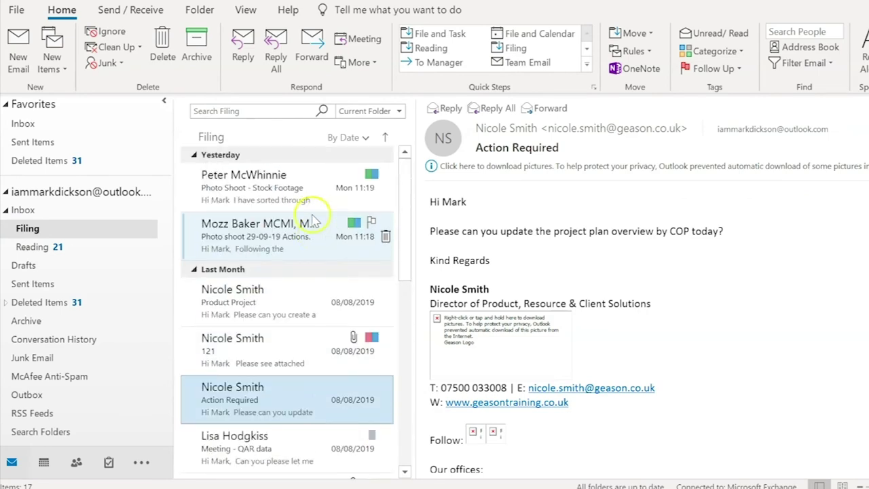
# - Search the Filing folder by the Product Team category and preview the '121' email
pyautogui.click(250, 111)
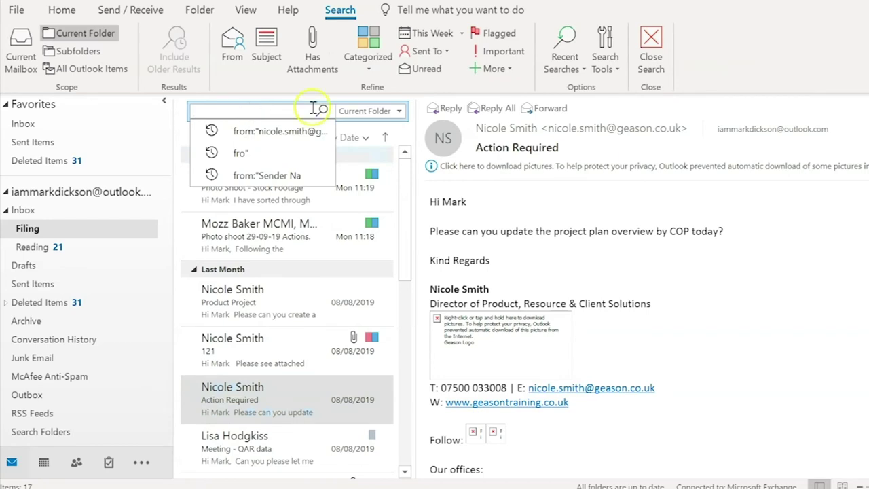
pyautogui.click(369, 60)
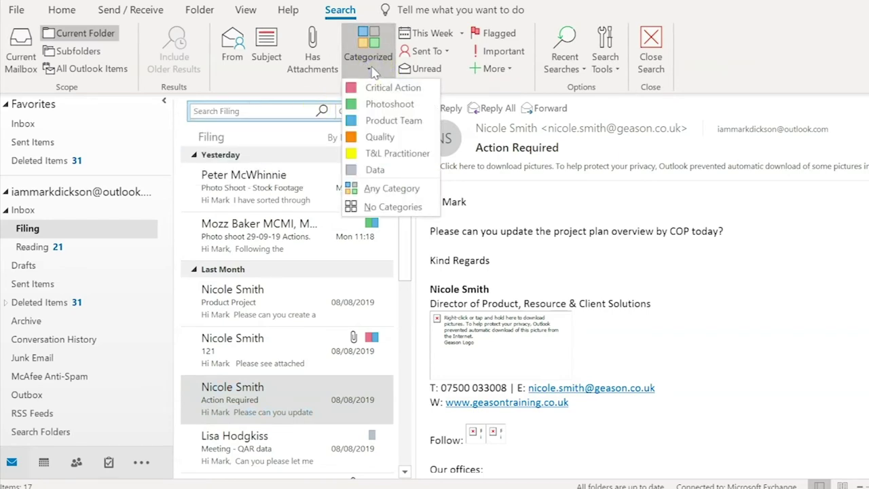
pyautogui.click(370, 120)
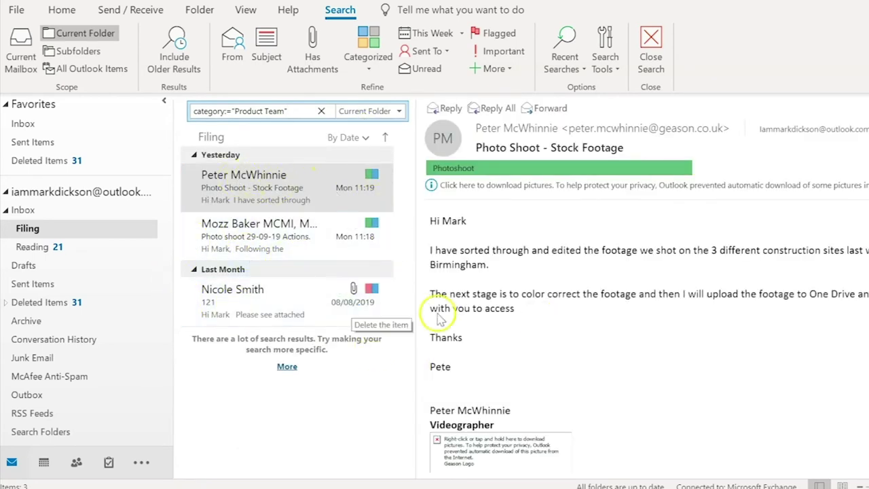
pyautogui.click(219, 308)
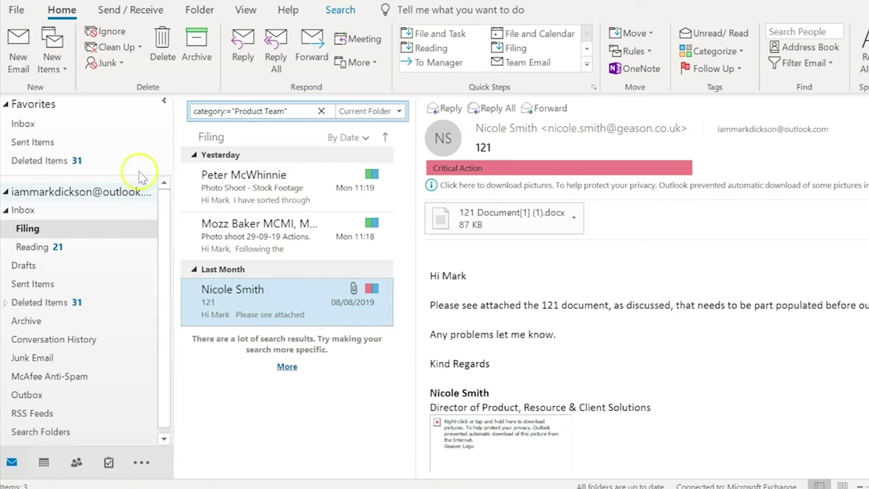
pyautogui.click(224, 301)
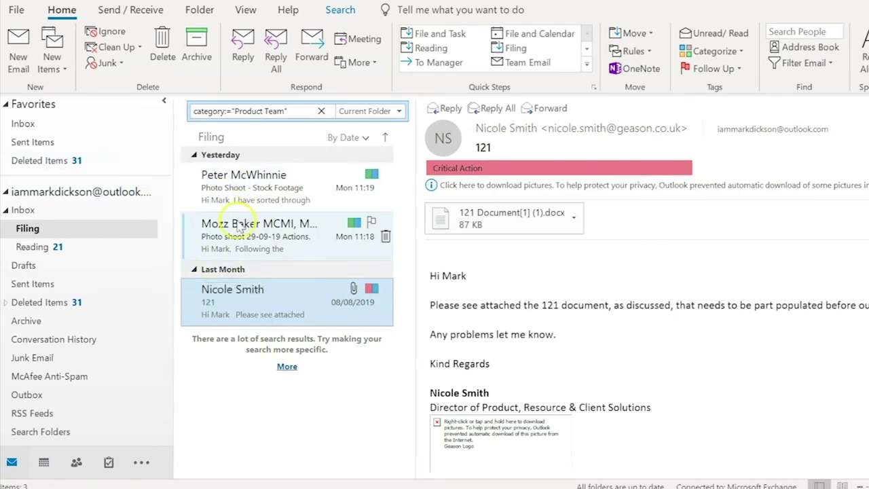
# - Clear the category search and tag the Product Project email with the Product Team category
pyautogui.click(322, 111)
pyautogui.click(260, 309)
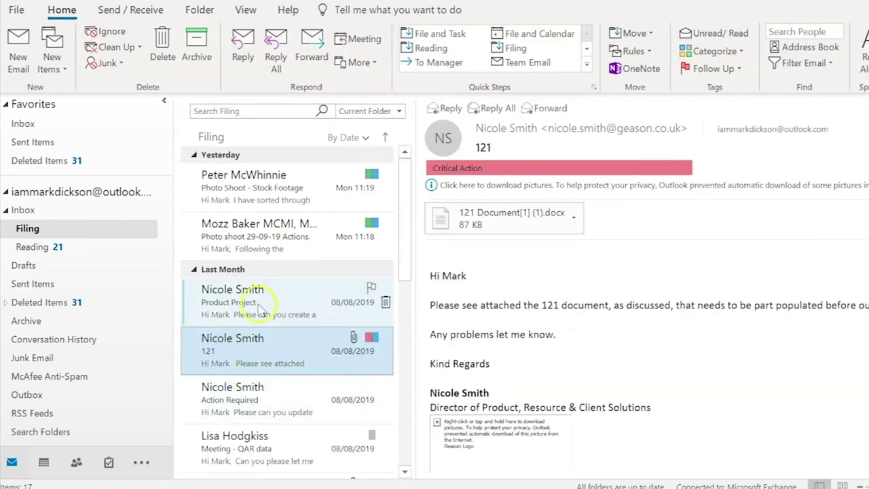
pyautogui.click(261, 300)
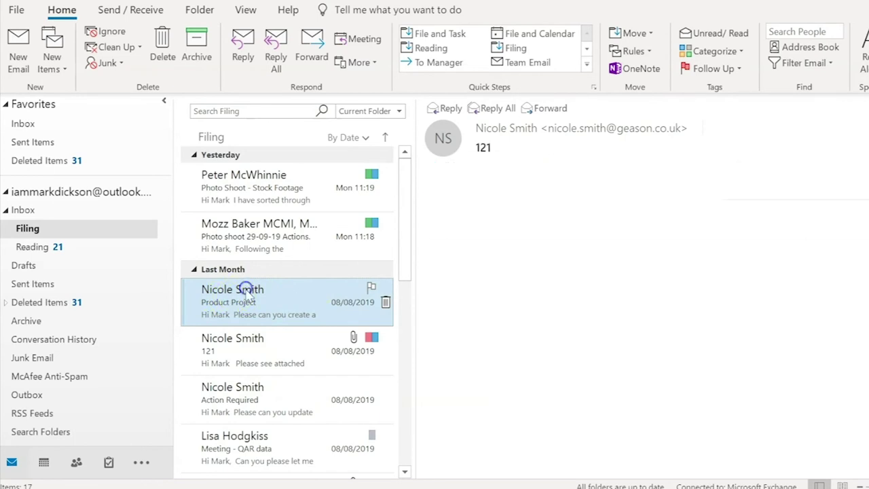
pyautogui.rightClick(242, 294)
pyautogui.moveTo(259, 296)
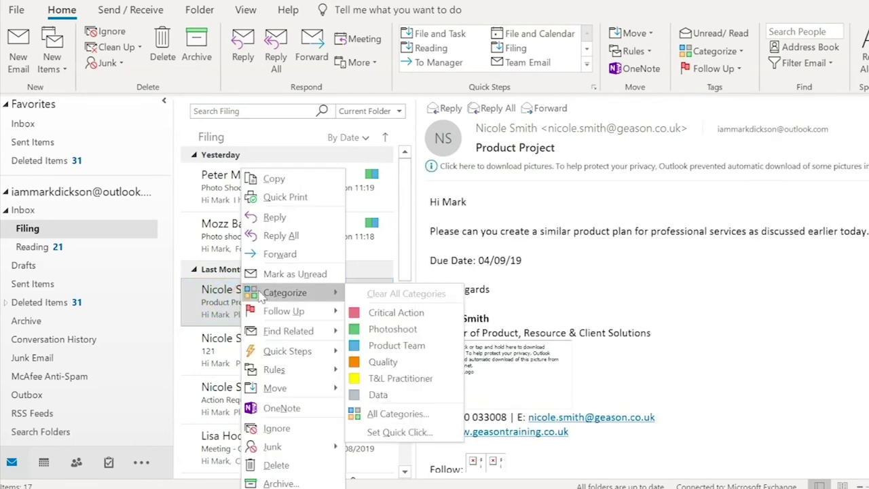
pyautogui.click(397, 345)
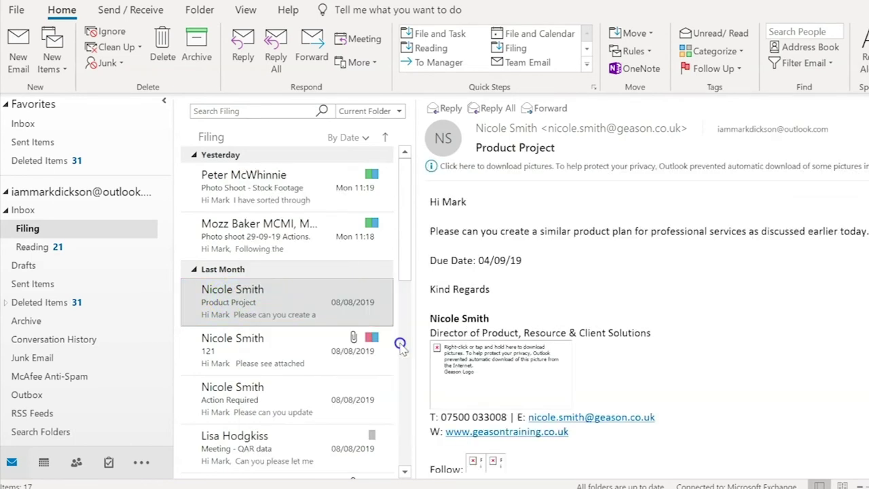
# - Create a no-action rule matching this sender's emails assigned to the Product Team category
pyautogui.rightClick(269, 301)
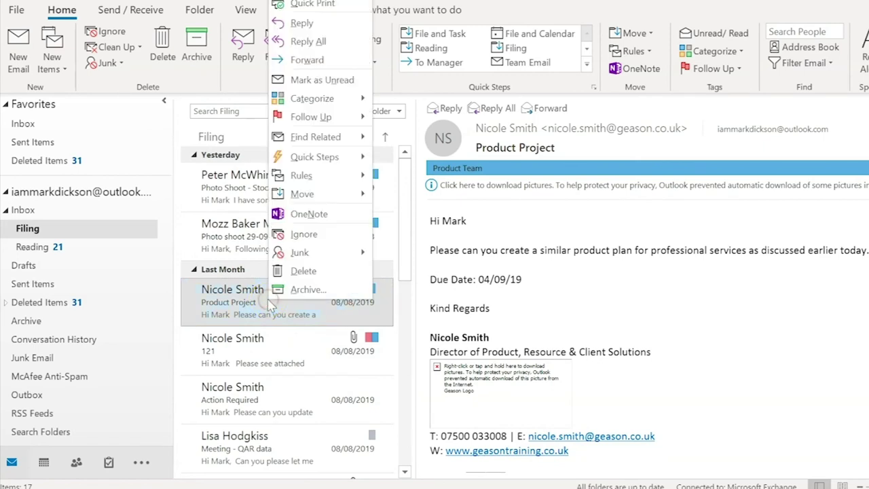
pyautogui.click(356, 175)
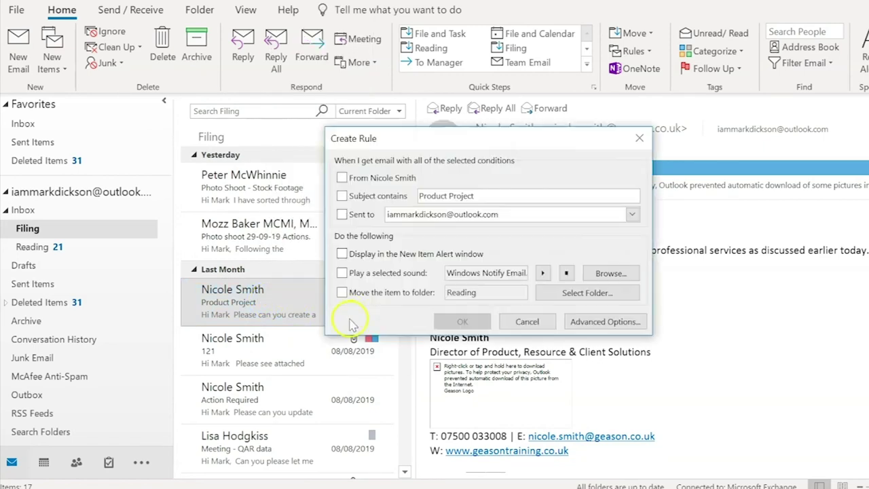
pyautogui.click(343, 178)
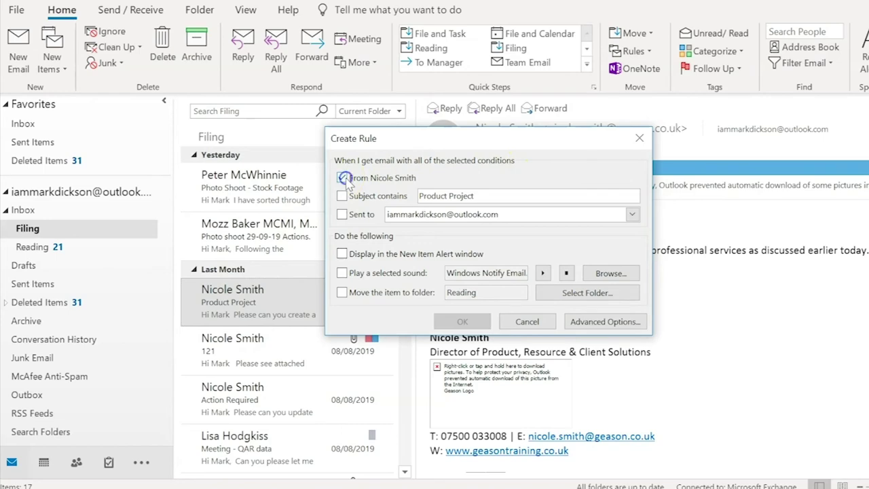
pyautogui.click(602, 322)
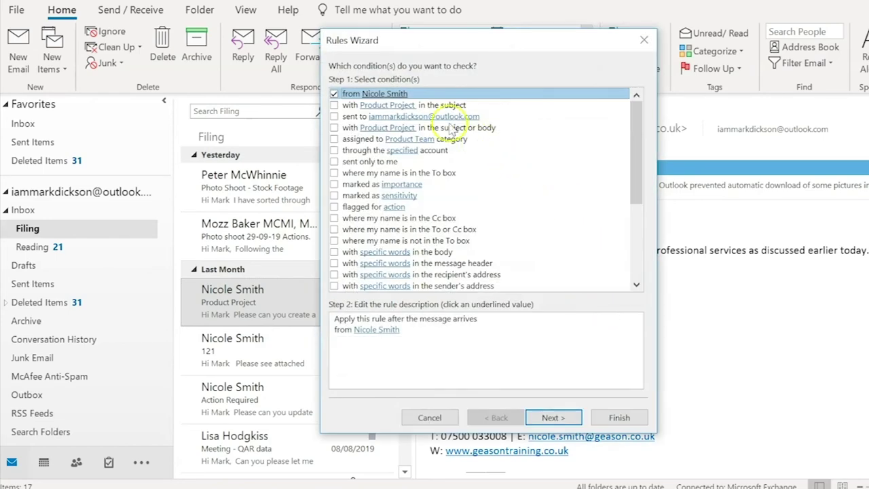
pyautogui.click(334, 140)
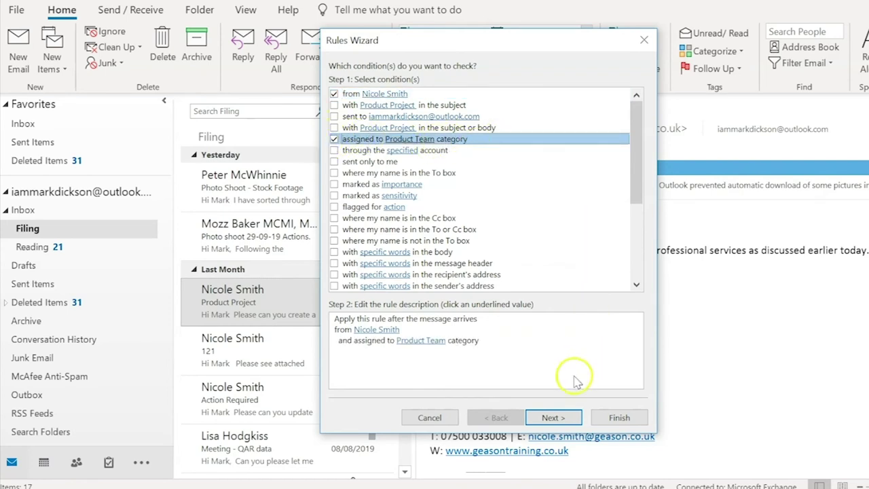
pyautogui.click(554, 418)
pyautogui.click(618, 418)
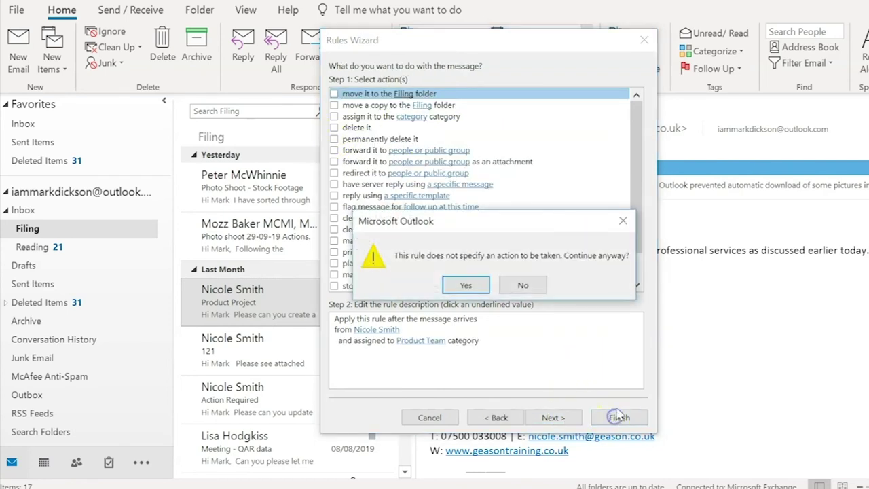
pyautogui.click(466, 286)
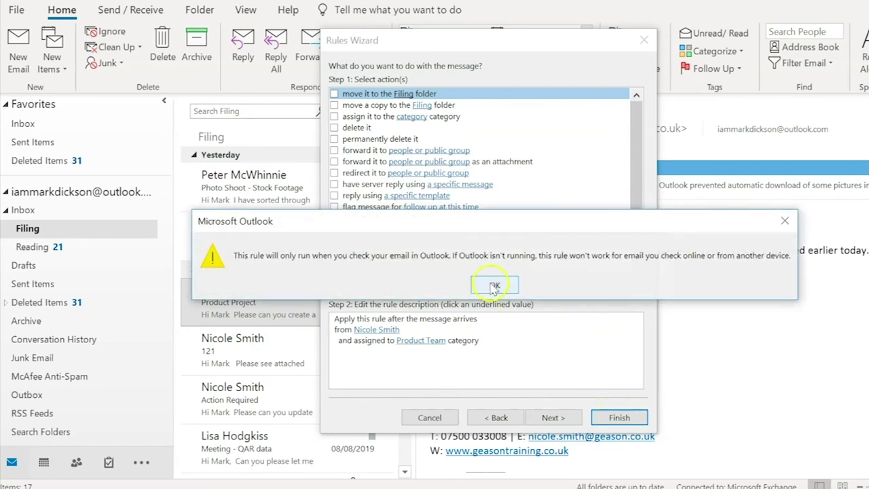
pyautogui.click(494, 285)
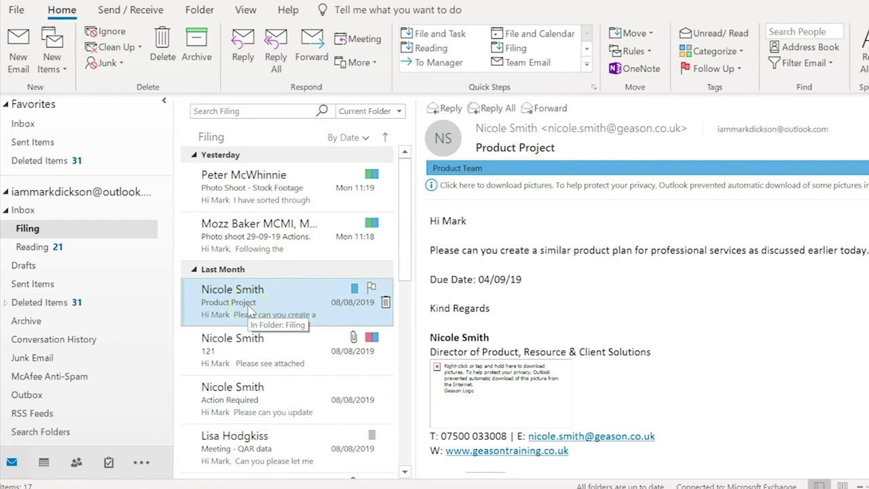
pyautogui.click(256, 319)
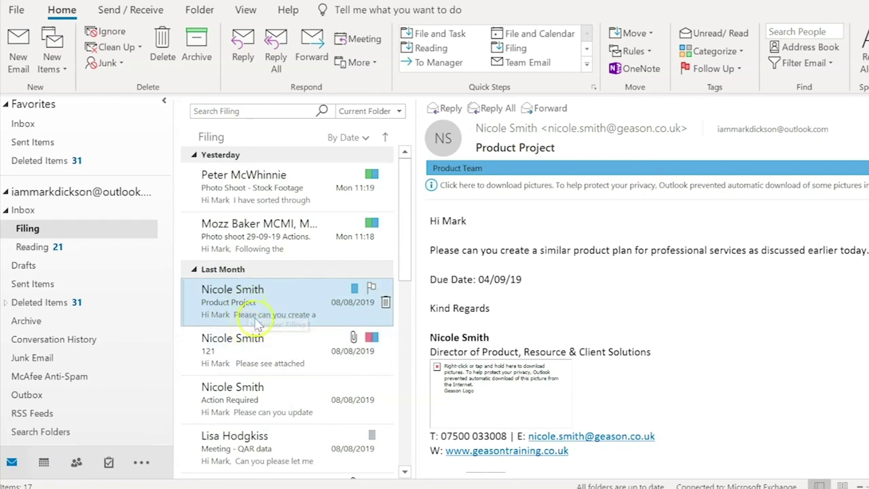
# - Start a rule from the Photo Shoot - Stock Footage email with an assigned-to-category condition
pyautogui.click(258, 191)
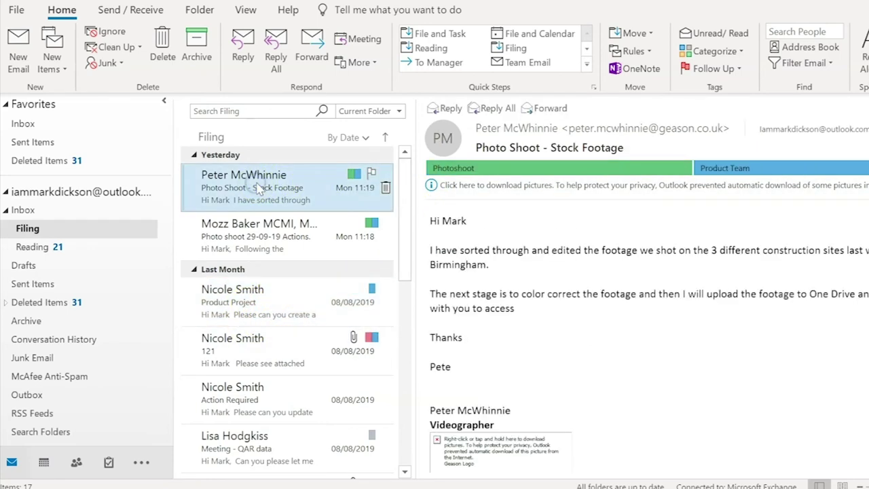
pyautogui.rightClick(257, 185)
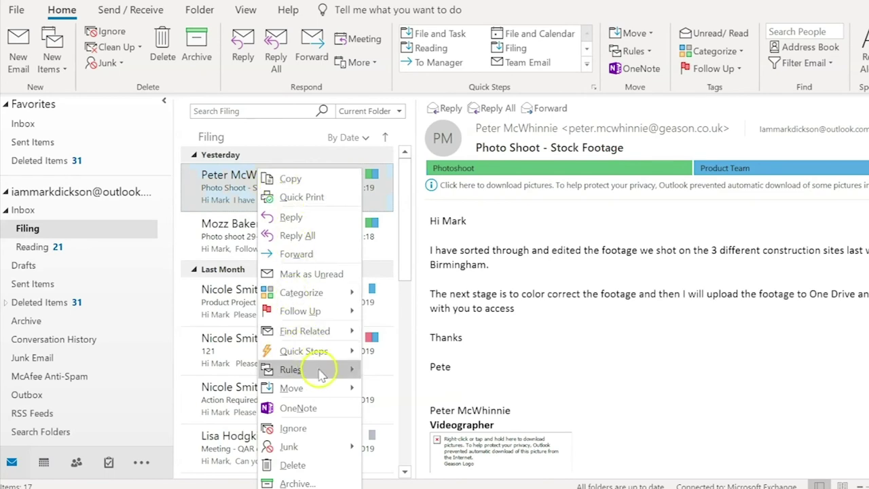
pyautogui.moveTo(299, 369)
pyautogui.click(410, 403)
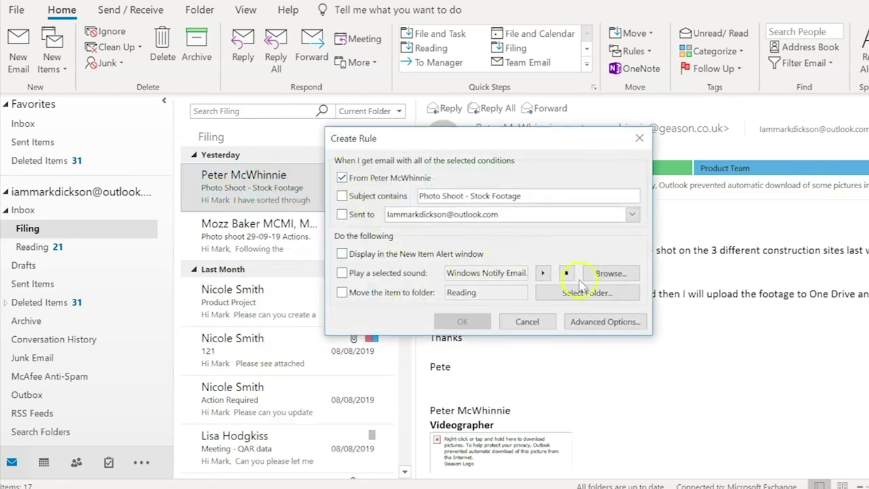
pyautogui.click(594, 322)
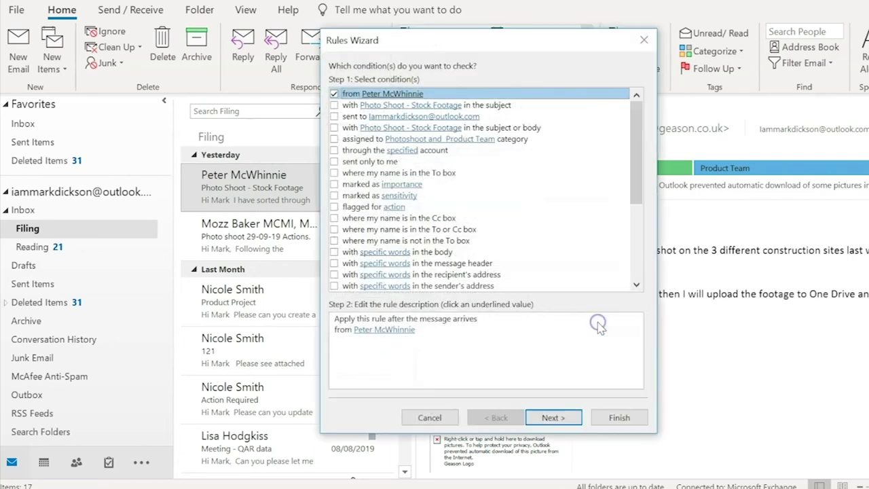
pyautogui.click(333, 140)
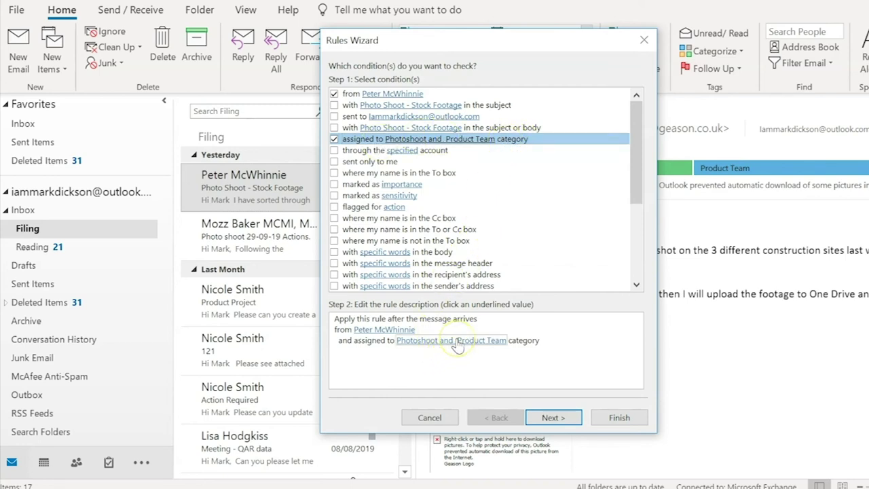
# - Drop Photoshoot so the condition requires only Product Team, and save the rule with no action
pyautogui.click(406, 340)
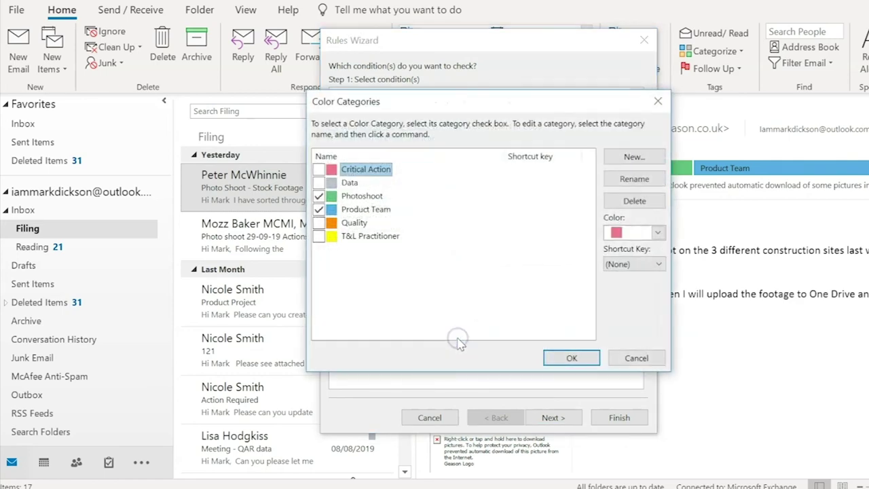
pyautogui.click(326, 197)
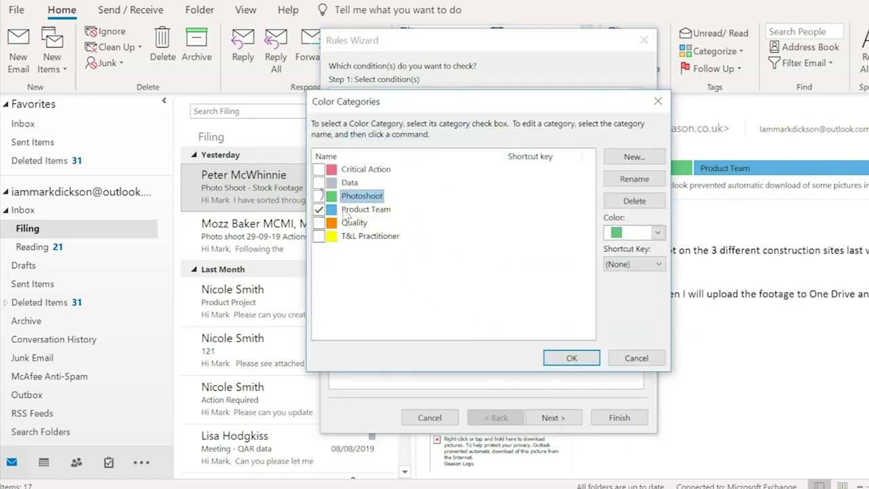
pyautogui.click(572, 358)
pyautogui.click(571, 424)
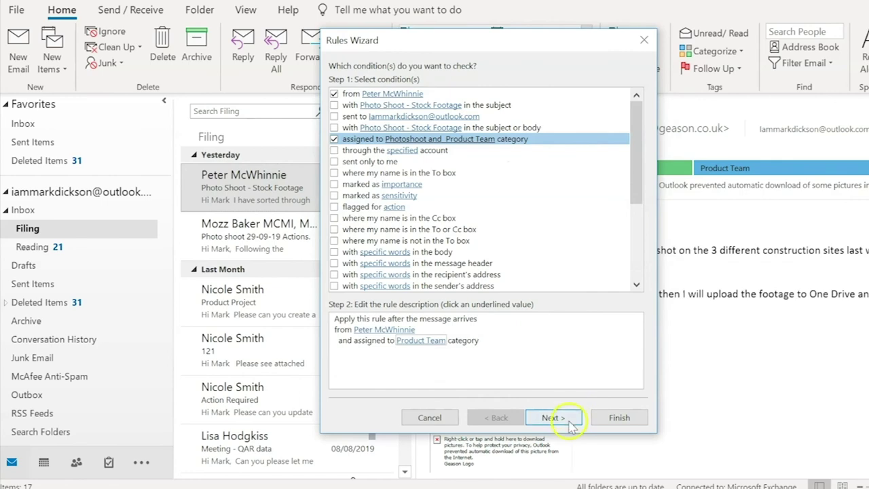
pyautogui.click(616, 417)
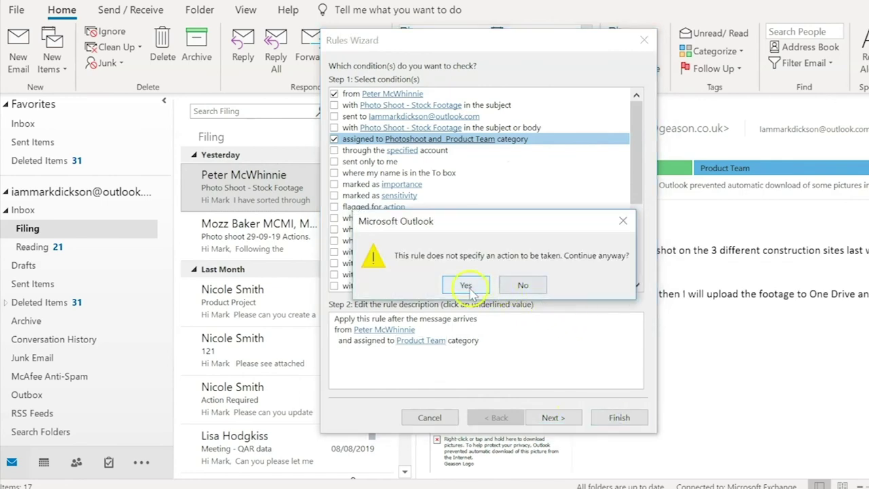
pyautogui.click(506, 287)
pyautogui.click(470, 287)
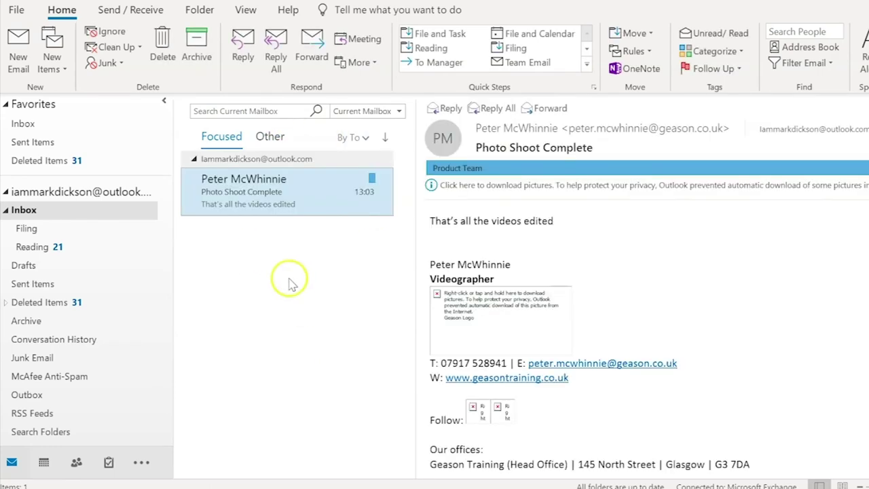
# - Return to the Filing folder to start searching it
pyautogui.moveTo(208, 180)
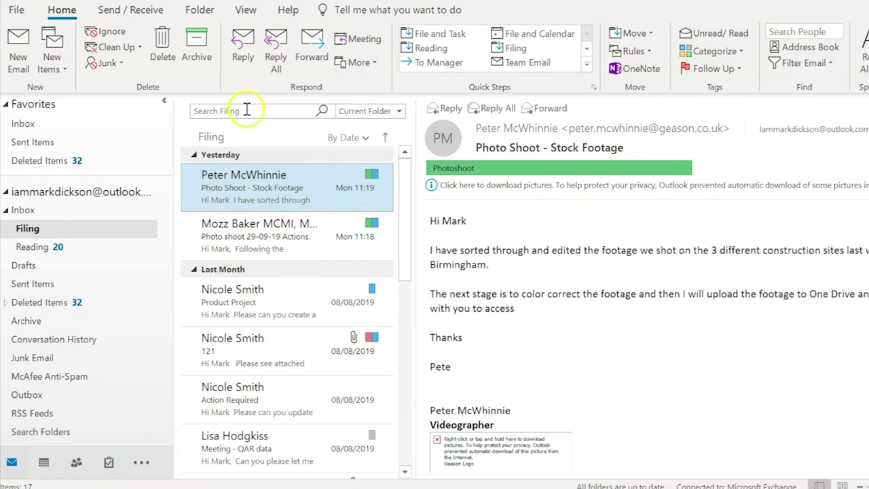
# - Run Advanced Find for 'Shervargo' in Filing across frequently-used text fields
pyautogui.click(248, 111)
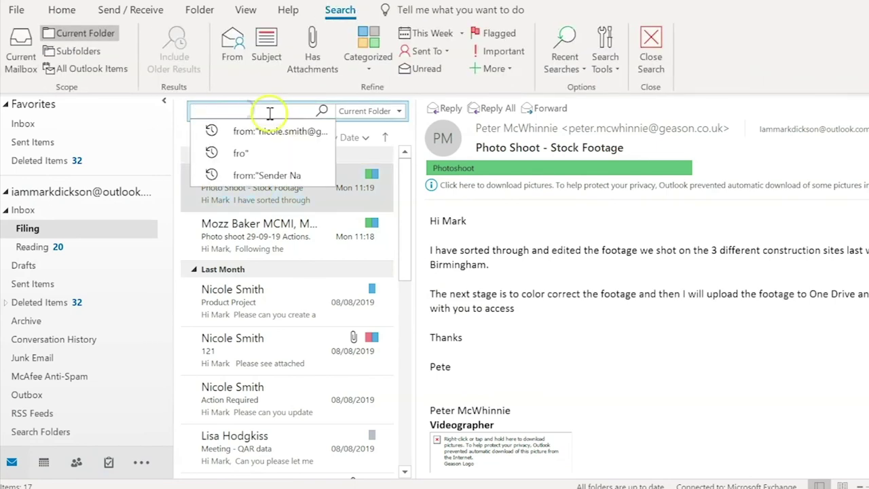
pyautogui.click(615, 64)
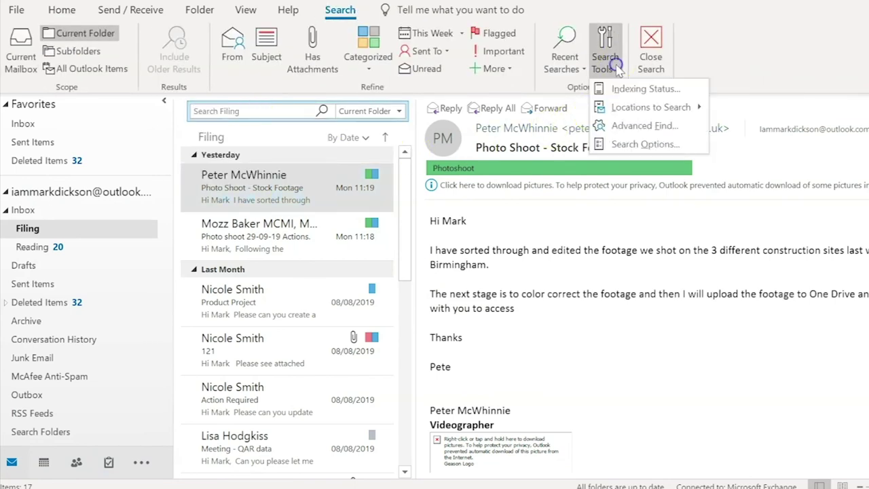
pyautogui.click(614, 125)
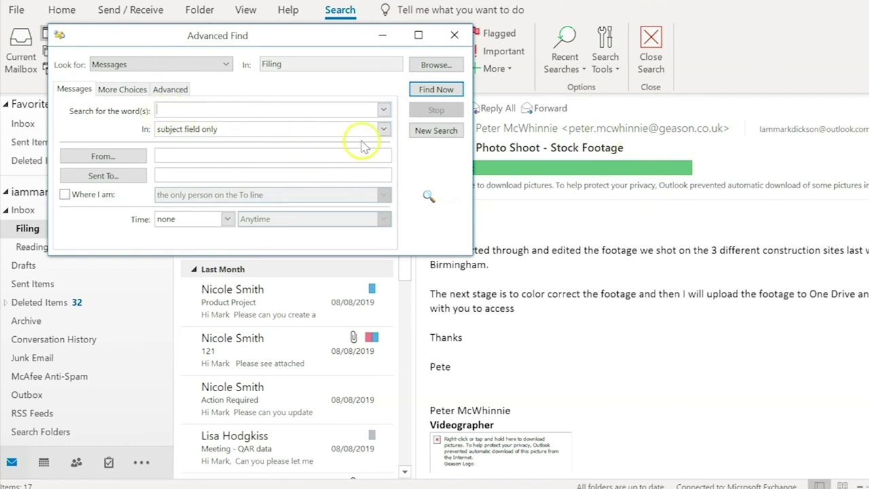
pyautogui.click(383, 130)
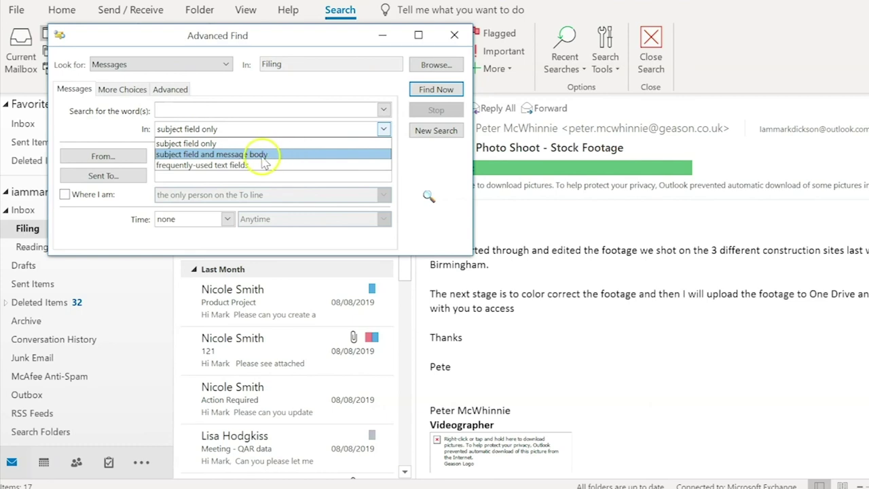
pyautogui.click(199, 111)
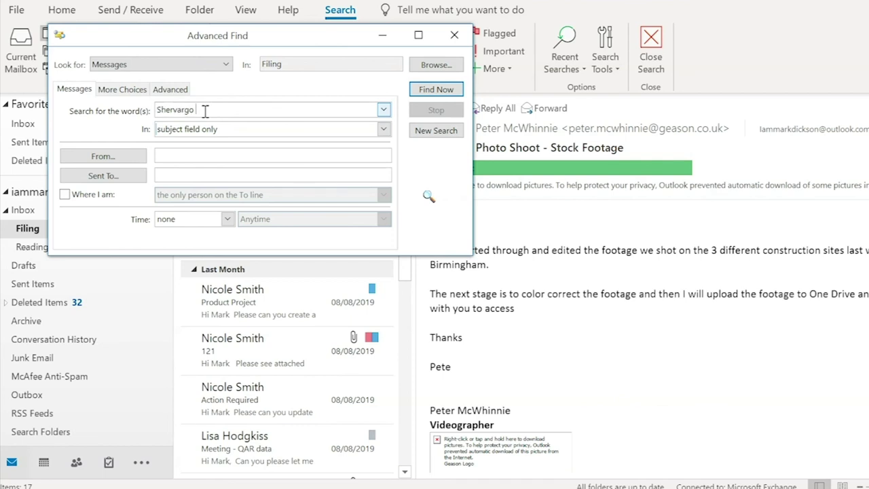
pyautogui.click(384, 129)
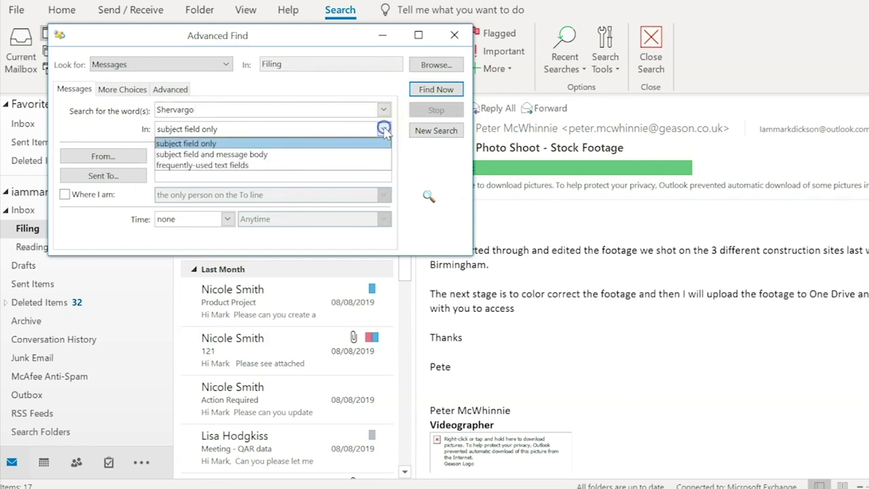
pyautogui.click(330, 165)
pyautogui.click(439, 89)
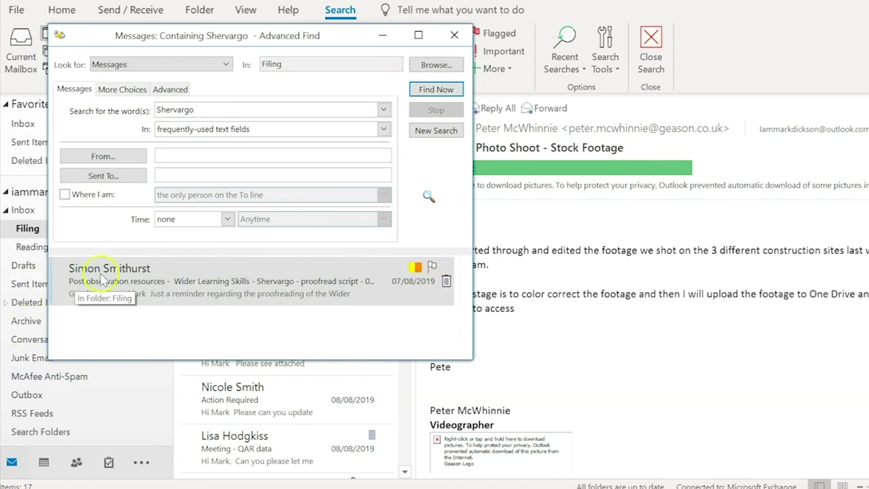
# - Open the single matching Shervargo email in its own window, then close it
pyautogui.click(223, 287)
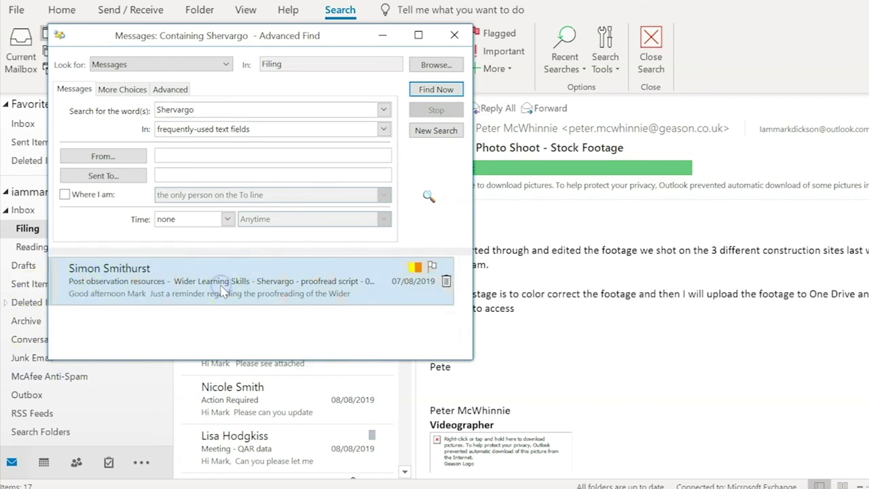
pyautogui.doubleClick(223, 289)
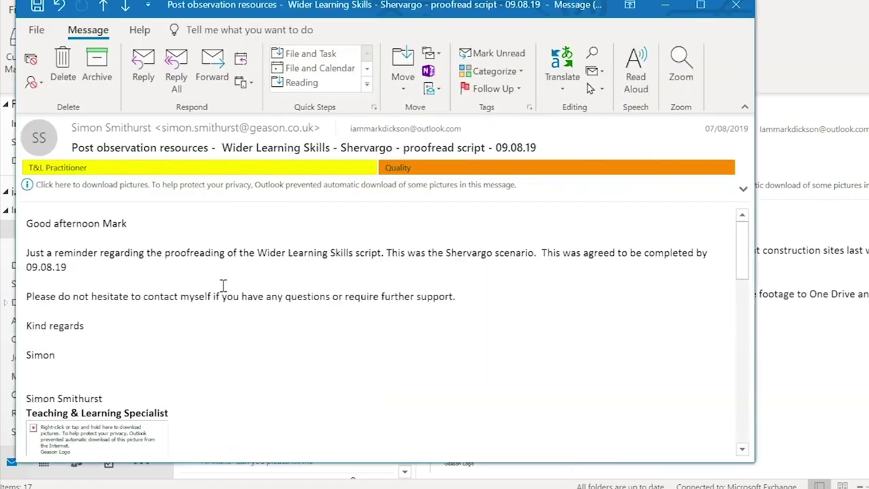
pyautogui.click(736, 7)
pyautogui.click(455, 35)
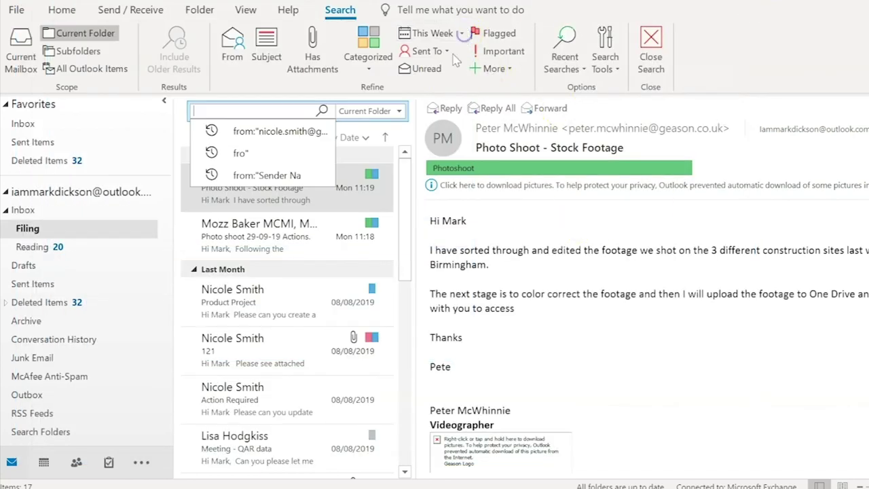